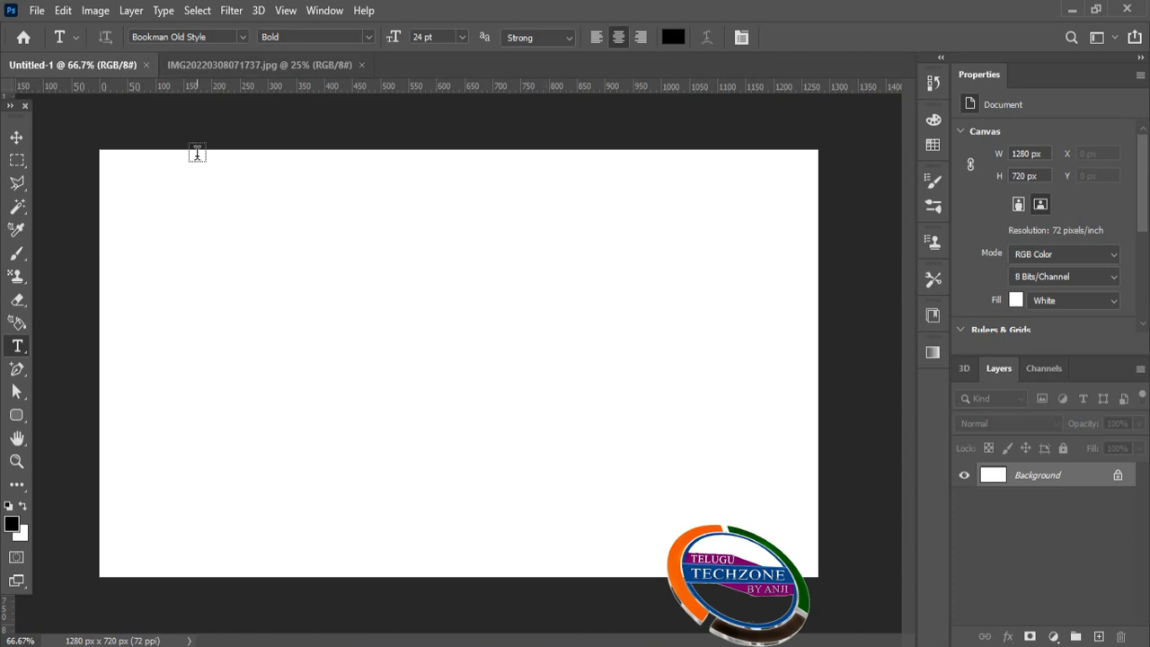
Crop the photo IMG20220308071737.jpg to about 3016 × 1800 px, trimming both sides while keeping its full height
click(267, 65)
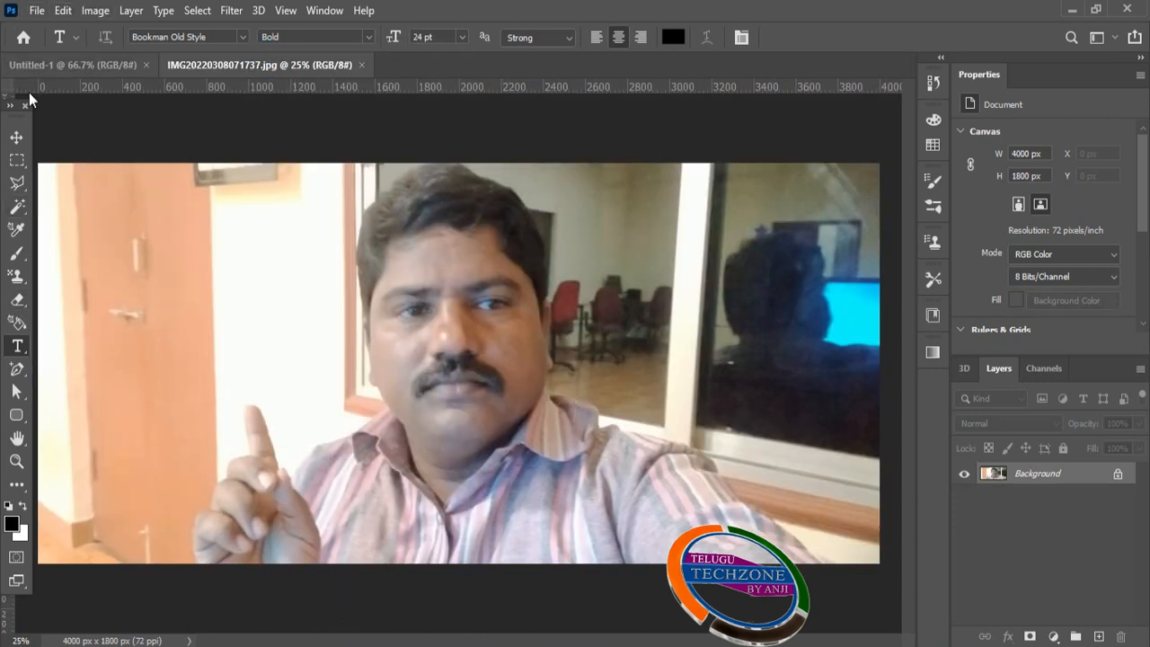
click(15, 487)
click(15, 485)
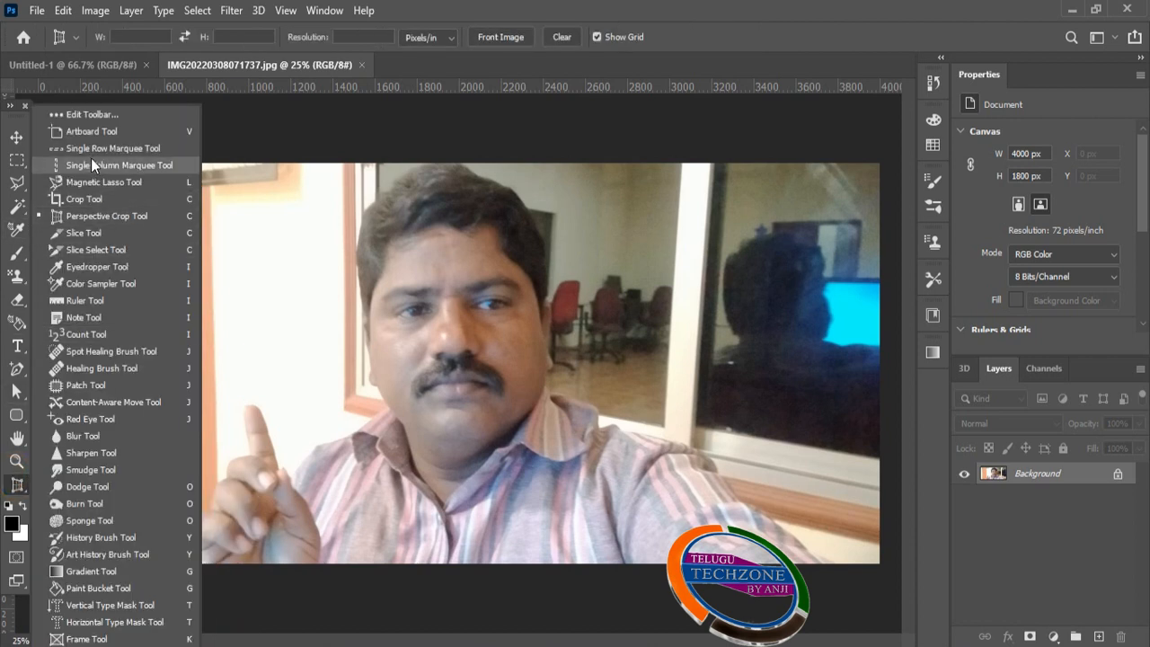
click(90, 196)
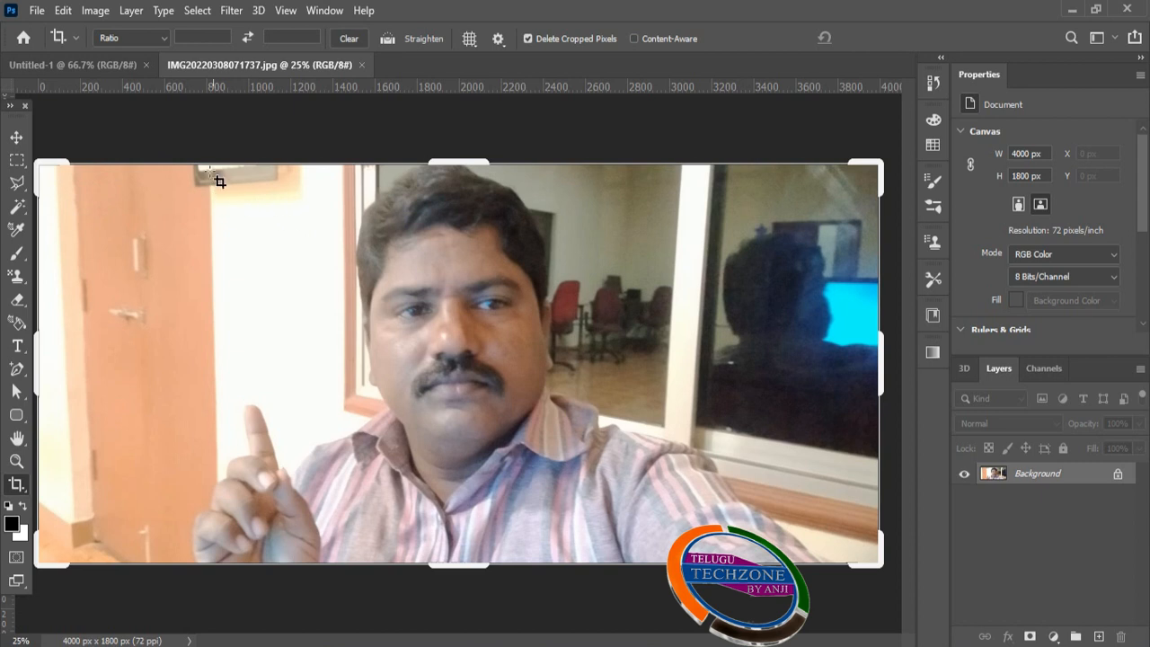
drag(191, 169, 825, 608)
key(Return)
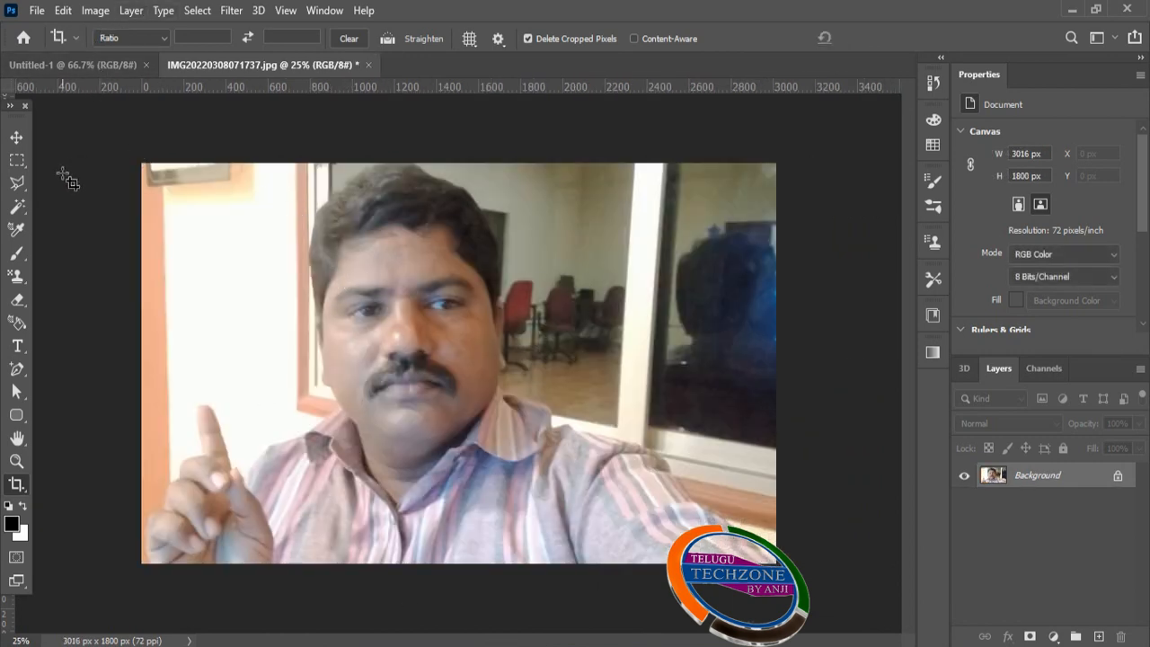
Copy the cropped photo into the Untitled-1 document as a new layer
click(16, 139)
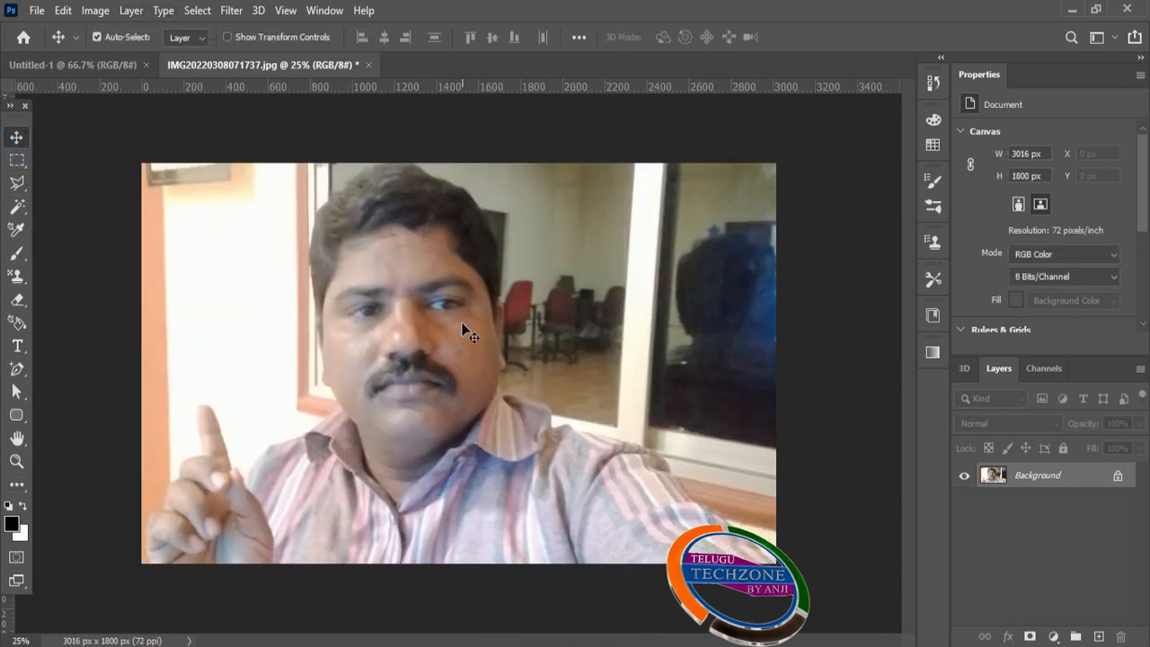
click(103, 65)
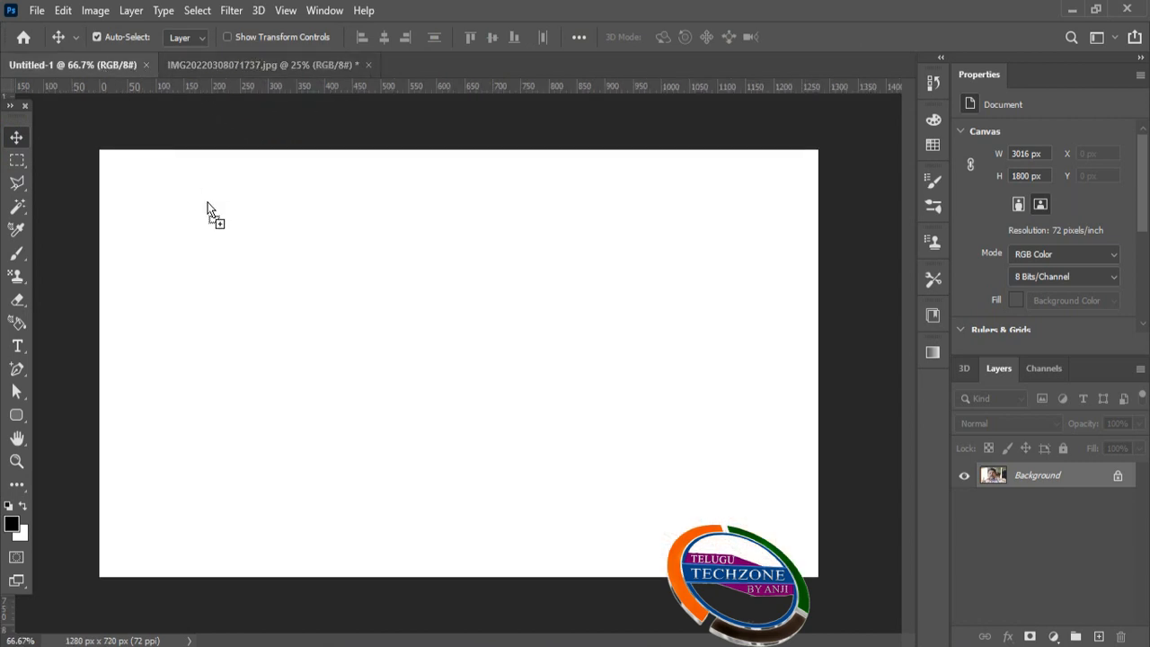
drag(485, 375, 493, 387)
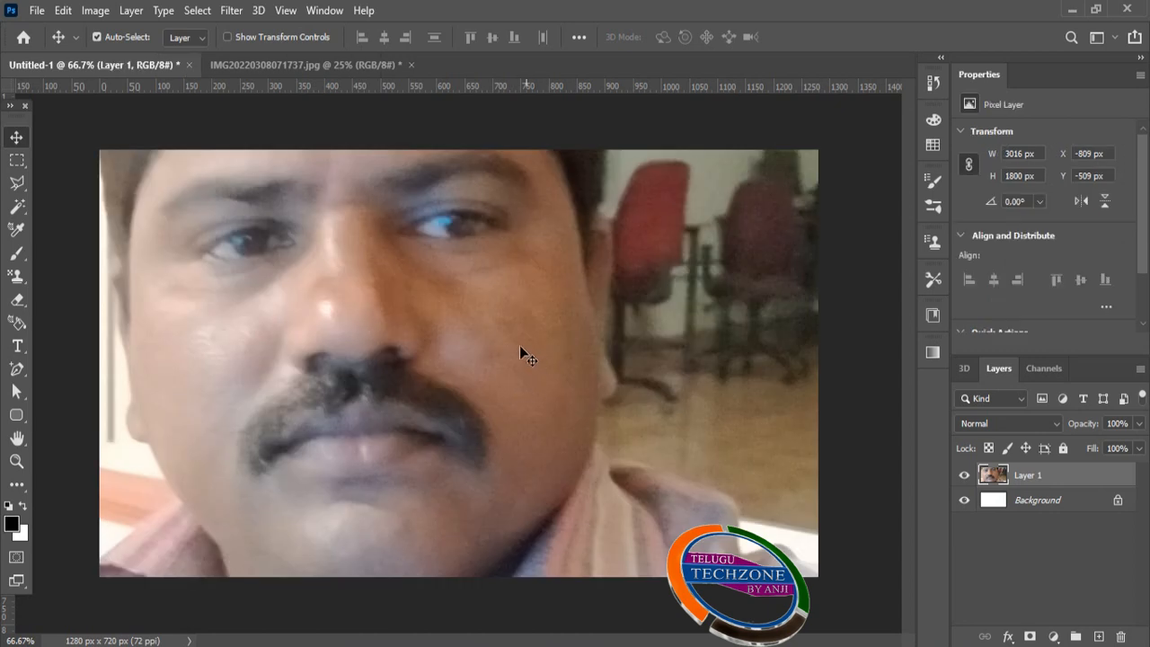
Scale the photo down to about 550 × 327 px and place it right of the canvas centre
drag(462, 295, 597, 456)
key(ctrl+t)
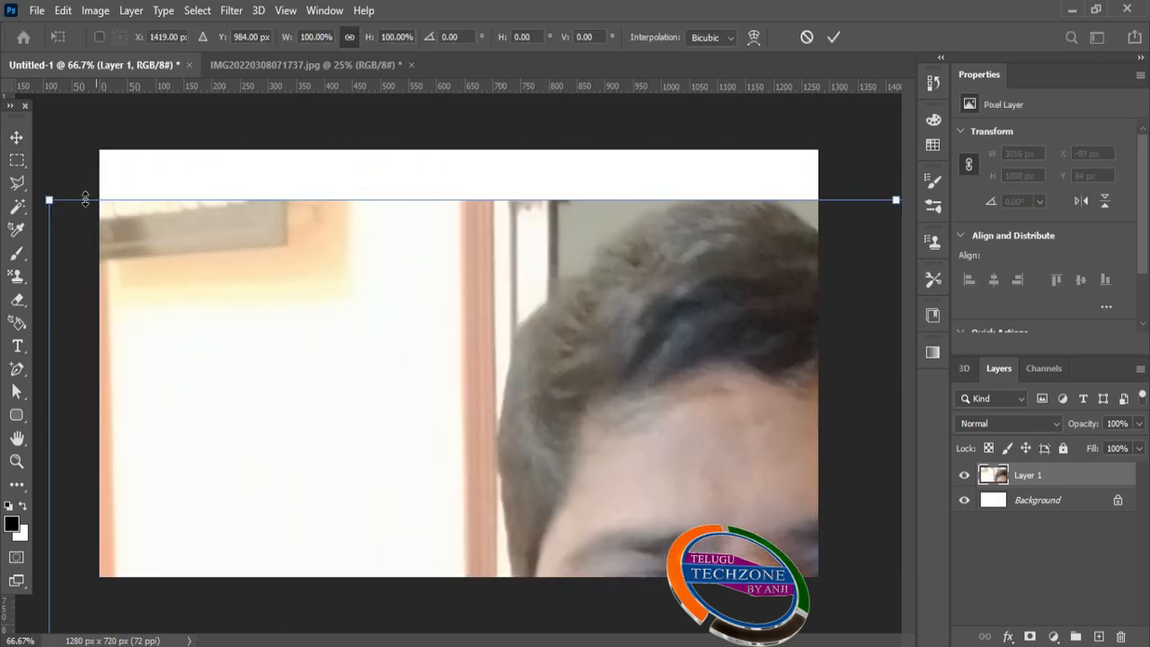
drag(49, 195, 310, 213)
drag(261, 165, 242, 213)
drag(203, 150, 406, 238)
key(Return)
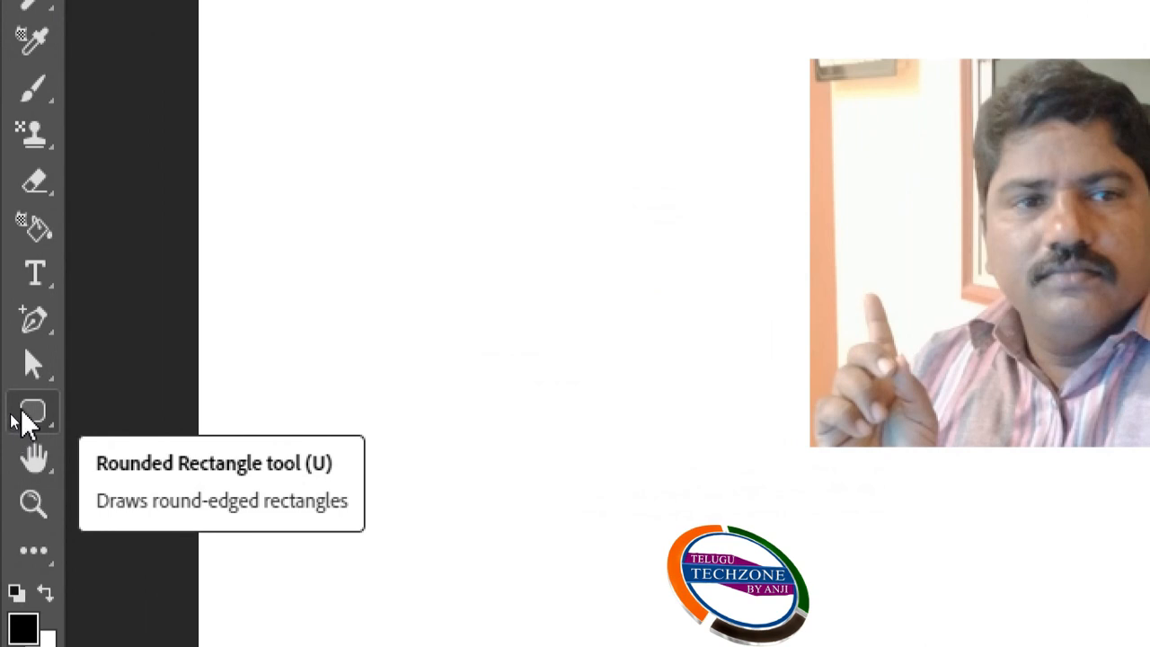
Draw an ellipse shape about 299 × 309 px to the left of the photo and fill it with yellow
click(11, 419)
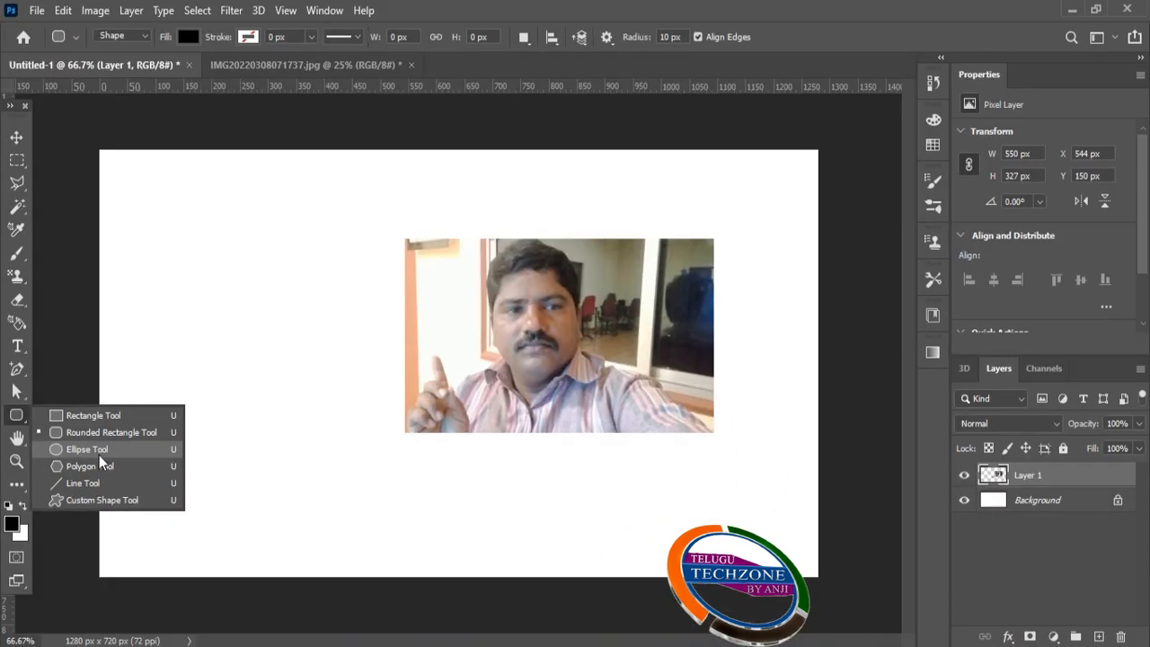
click(99, 453)
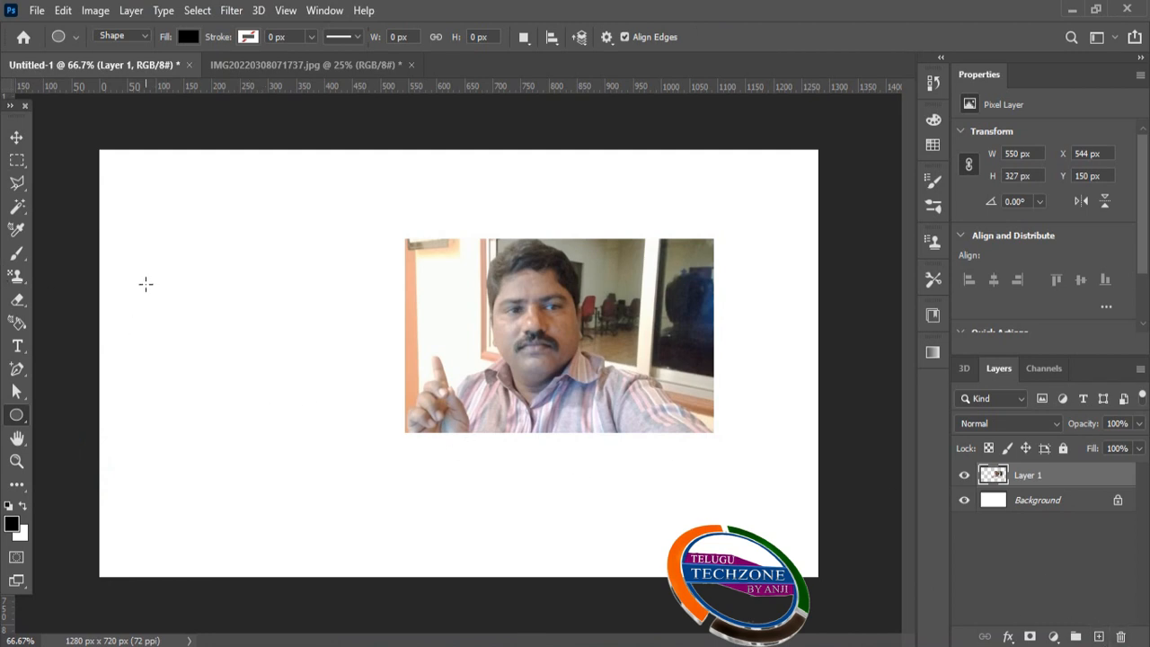
drag(145, 284, 304, 465)
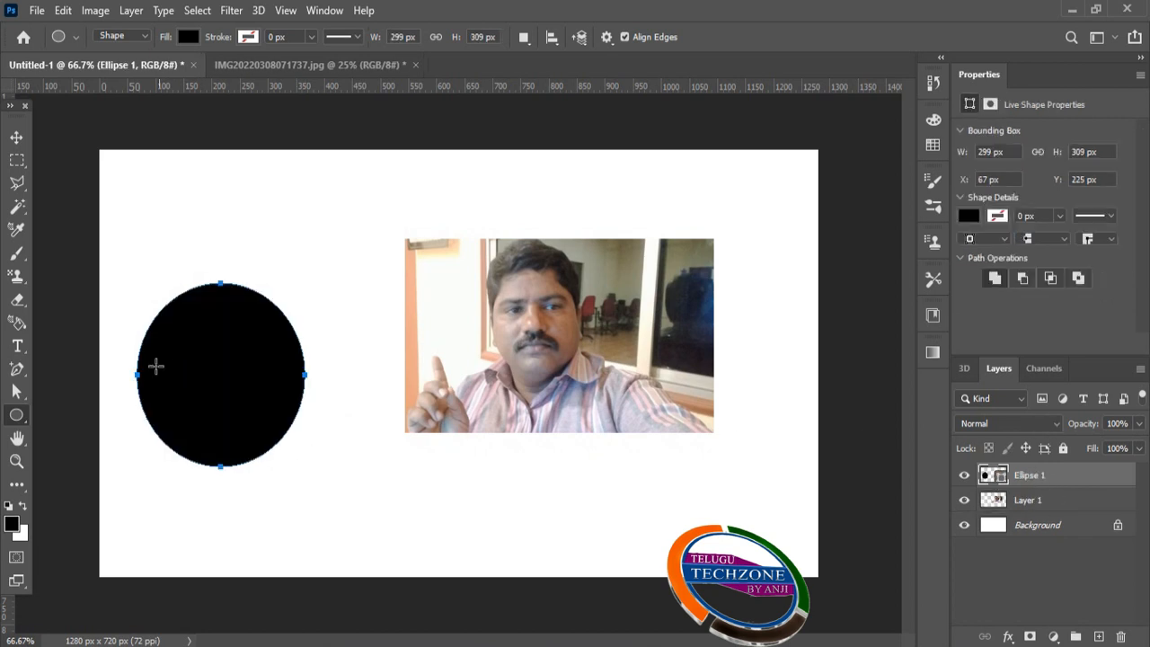
click(187, 39)
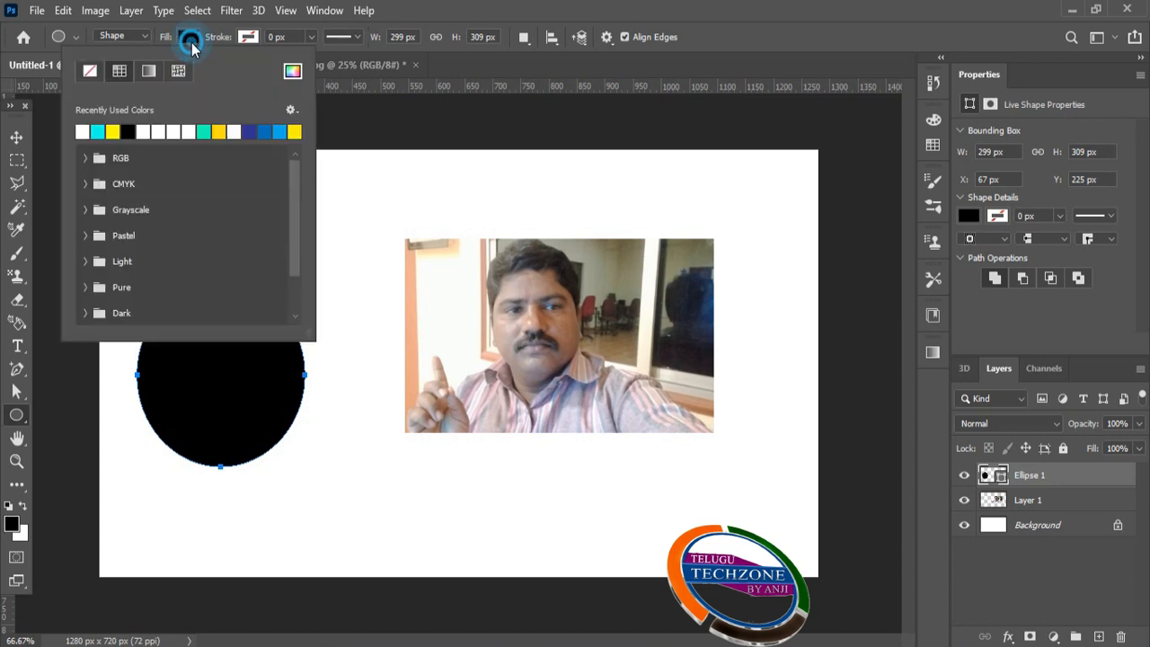
click(218, 131)
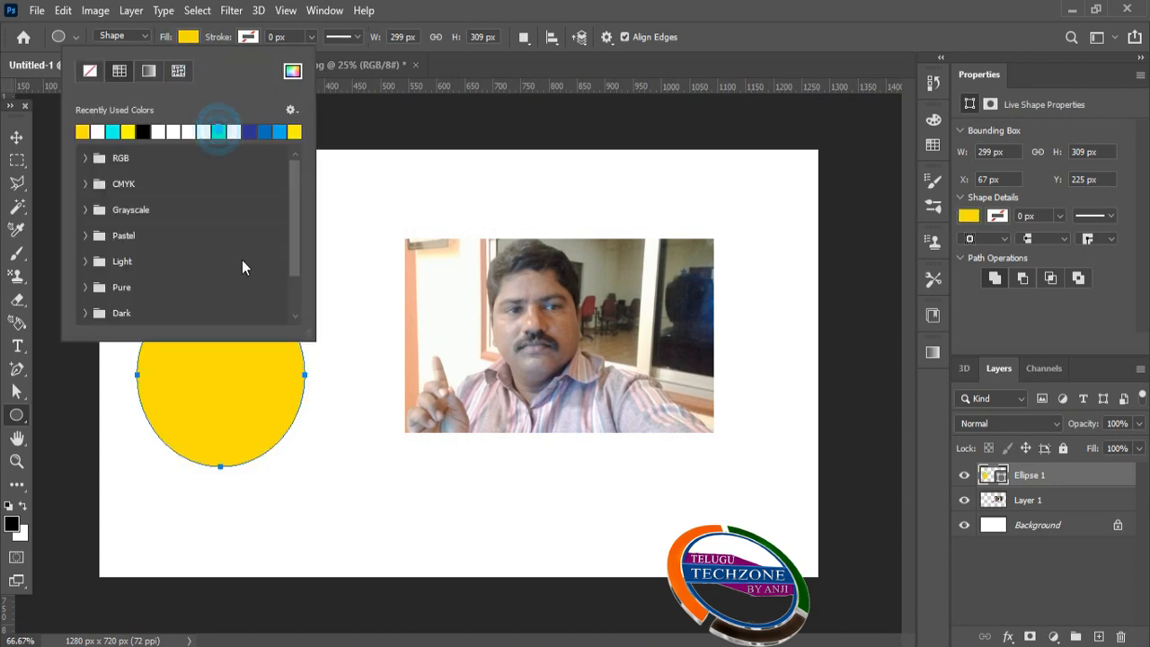
Enlarge the yellow ellipse to a nearly round shape of about 386 × 383 px
click(16, 138)
key(ctrl)
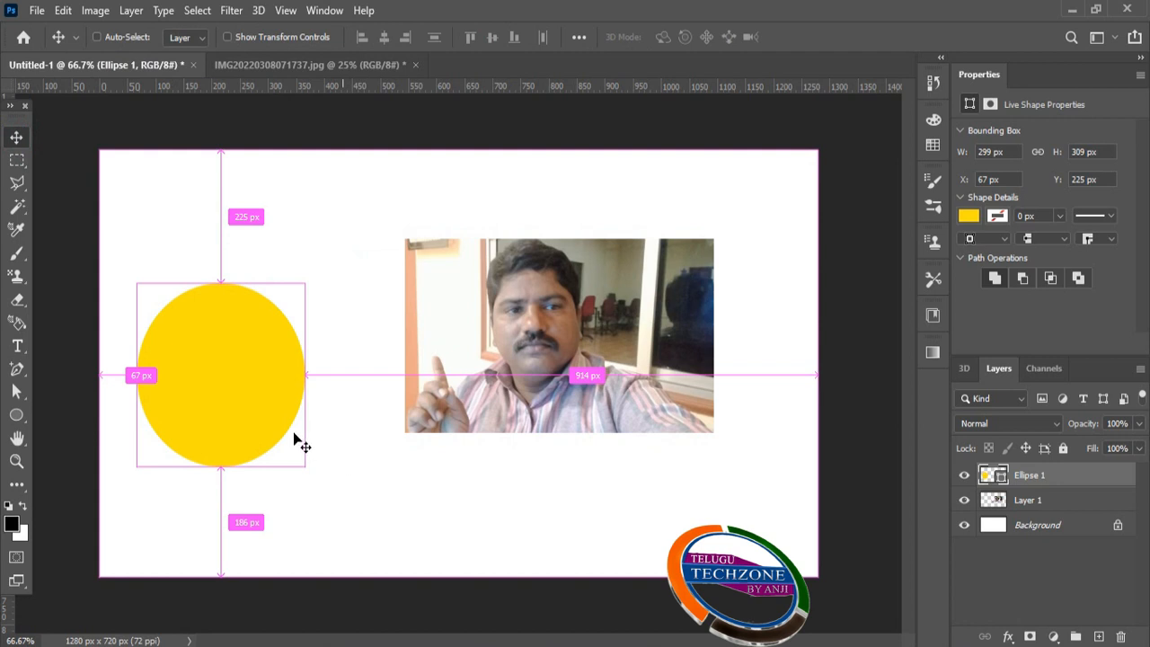
click(269, 416)
key(ctrl+t)
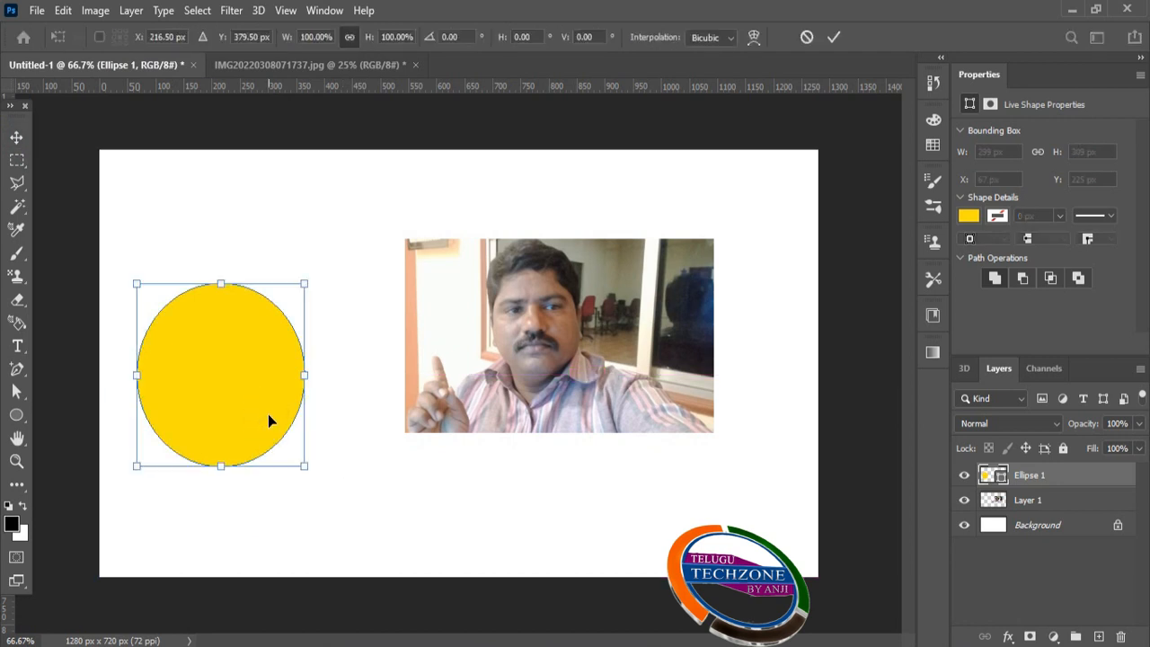
drag(305, 466, 357, 513)
key(Return)
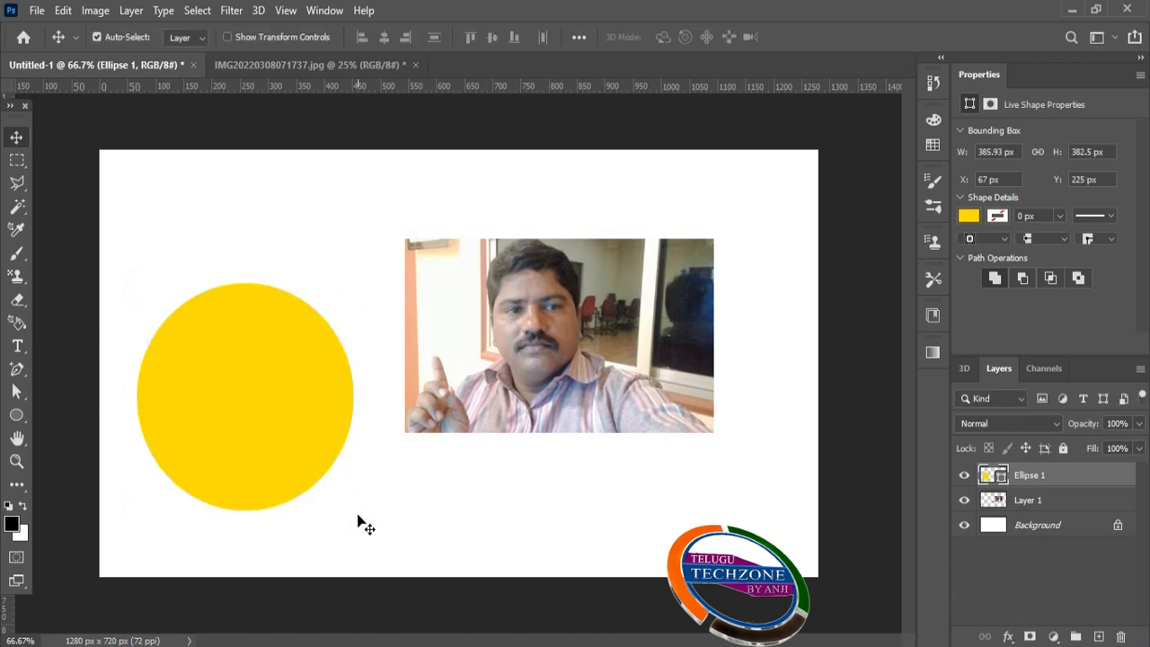
Move the photo up to about Y 89 px and raise the yellow ellipse level with its top edge
drag(550, 316, 678, 209)
right_click(299, 383)
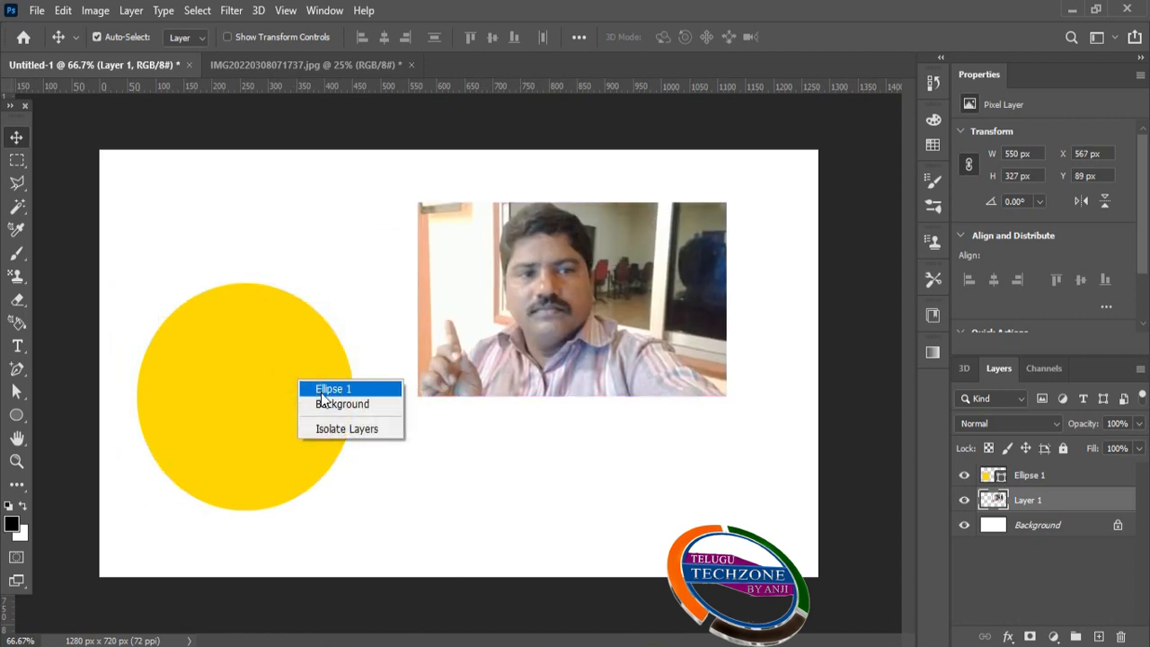
click(324, 390)
drag(323, 391, 286, 303)
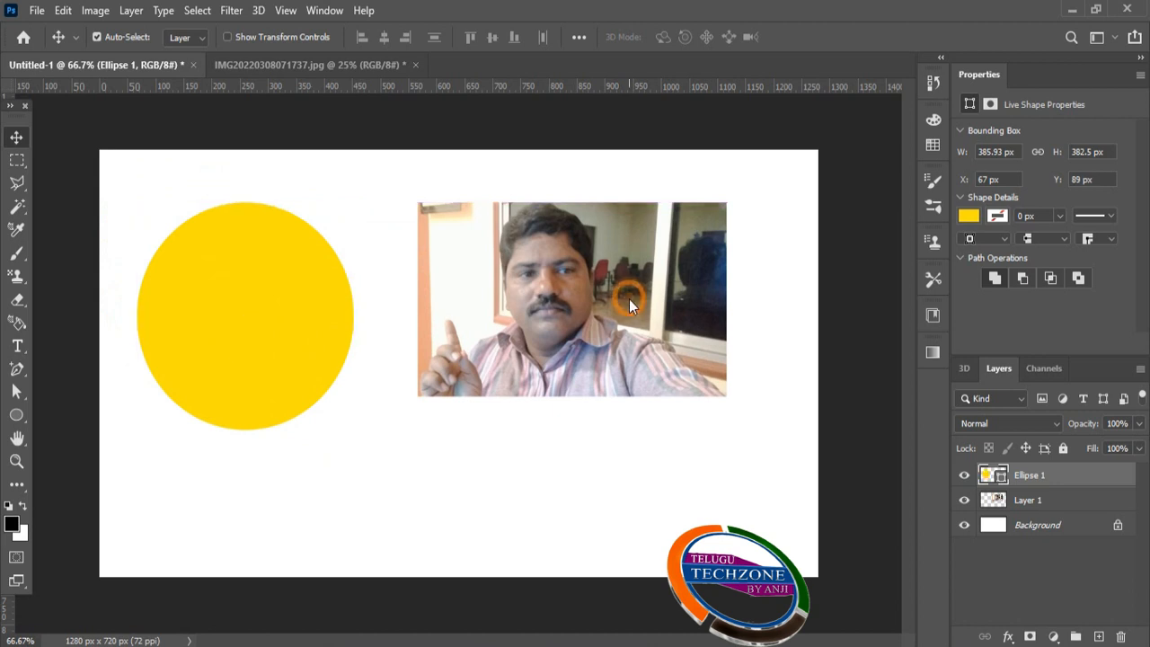
Move the photo layer across the canvas so that it lies behind the yellow ellipse
right_click(632, 304)
click(638, 309)
drag(639, 290, 313, 321)
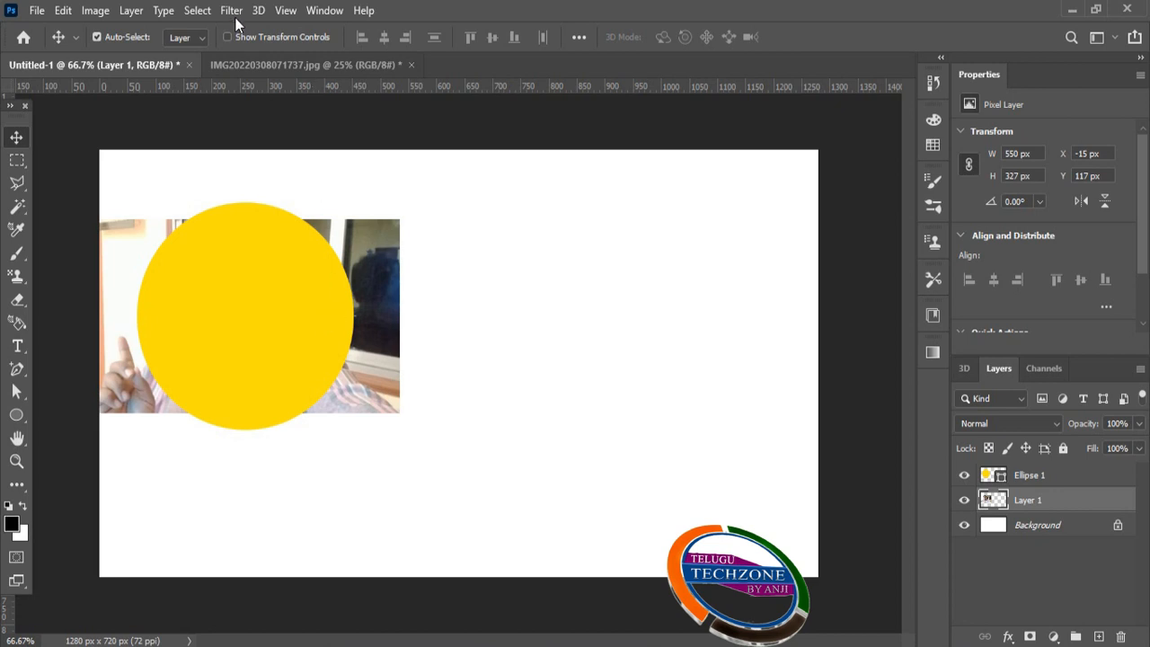
click(134, 11)
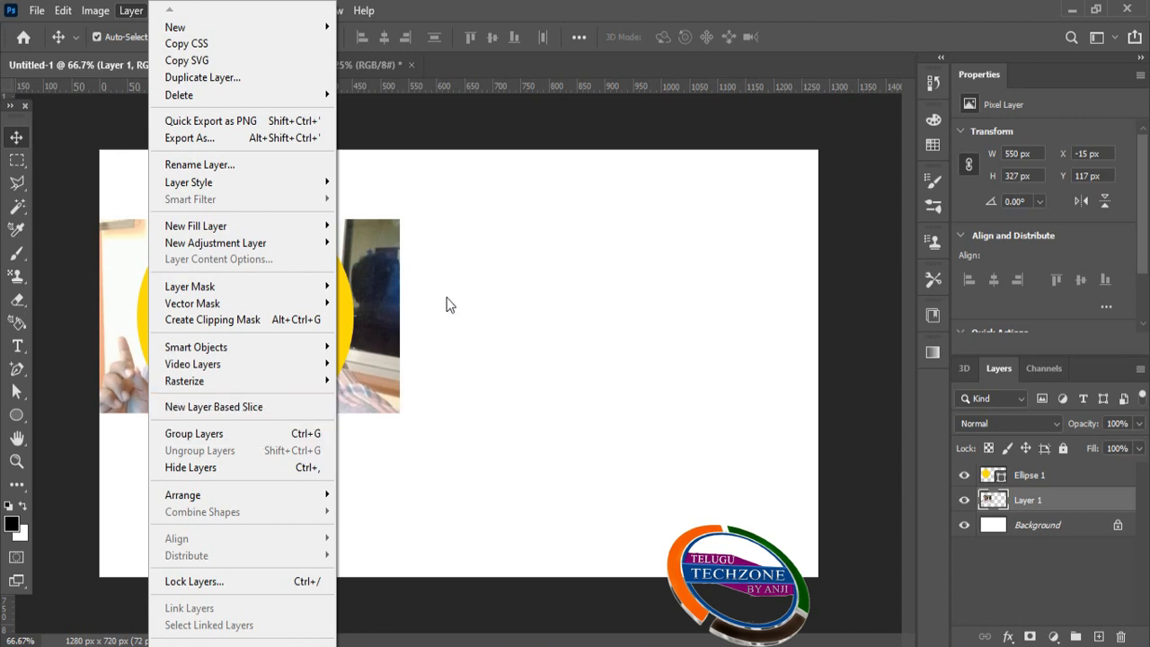
click(272, 435)
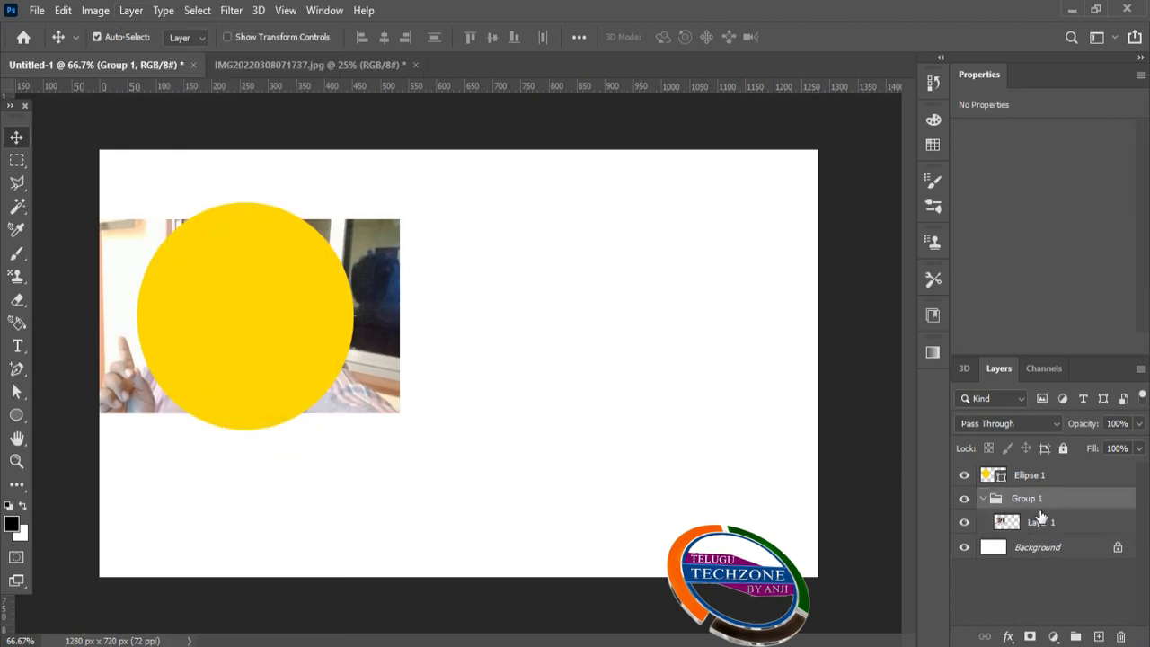
key(ctrl+shift+g)
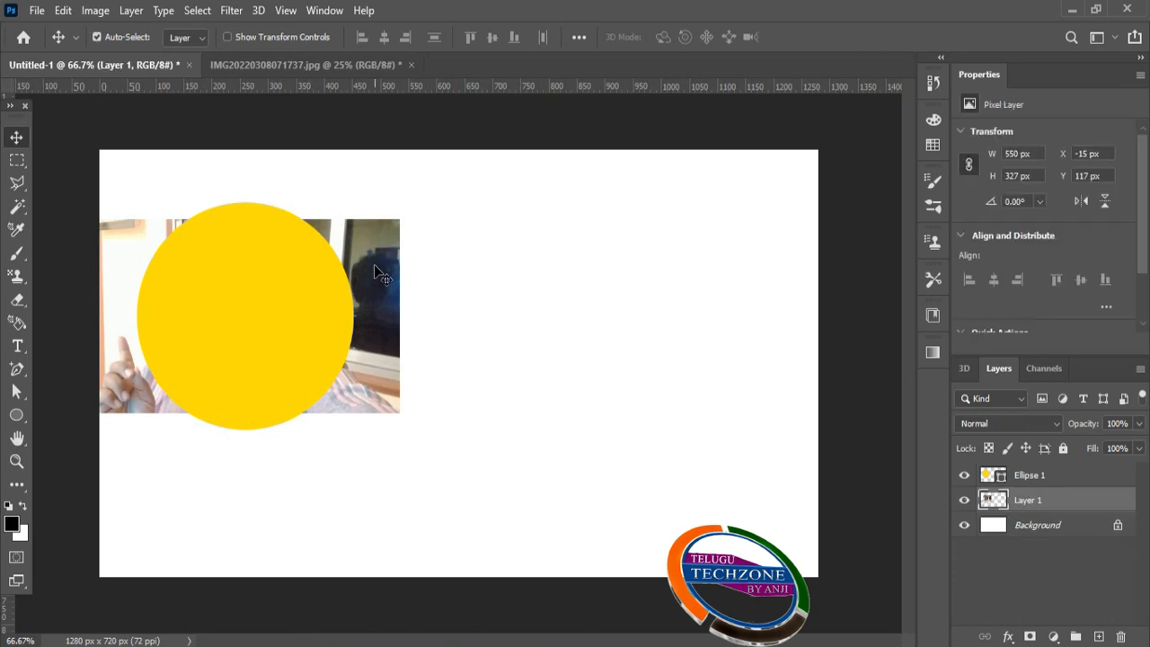
Shift the photo to about X 26, Y 102 px and stack its layer above Ellipse 1
drag(374, 266, 402, 263)
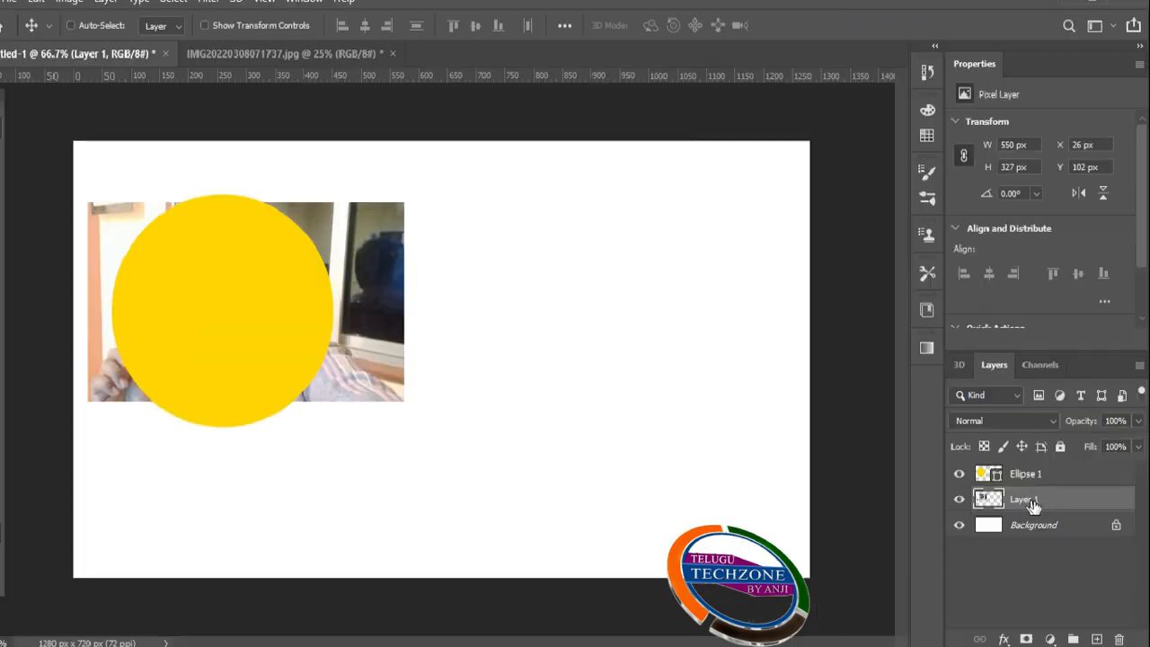
drag(1033, 506, 1040, 477)
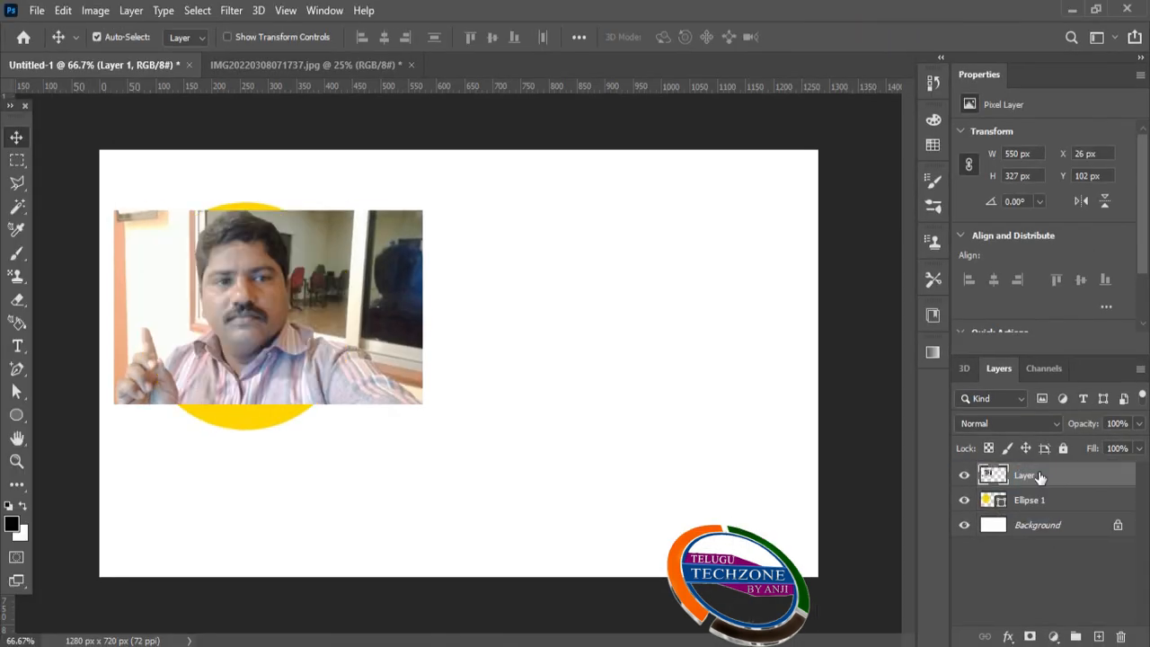
click(131, 11)
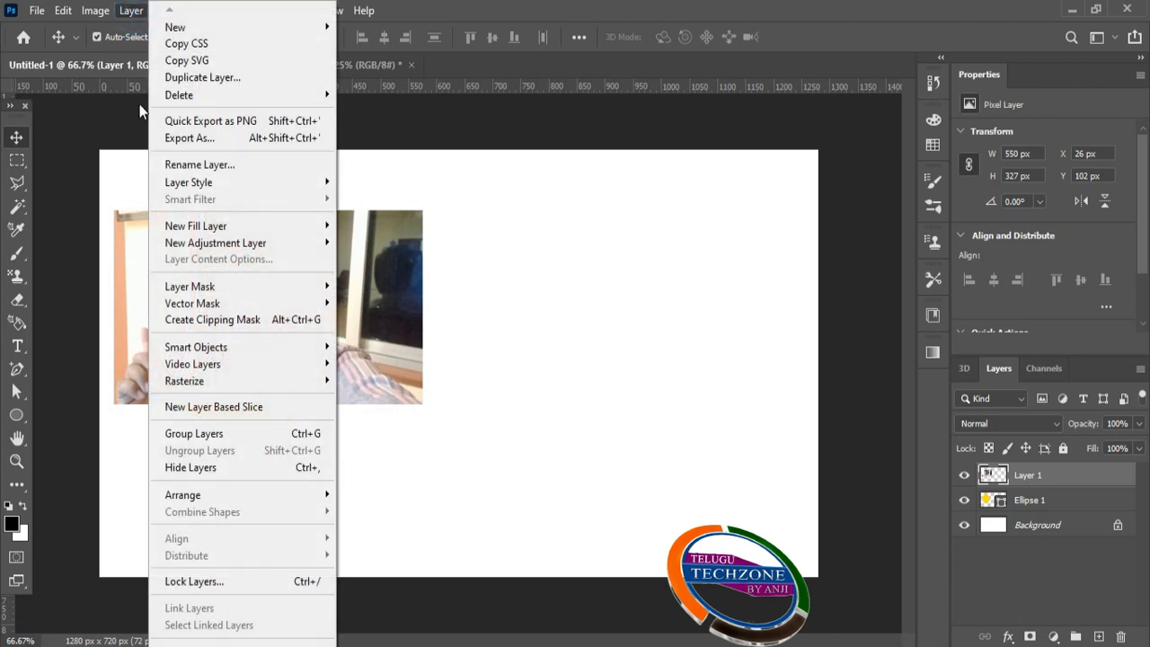
mouse_move(251, 505)
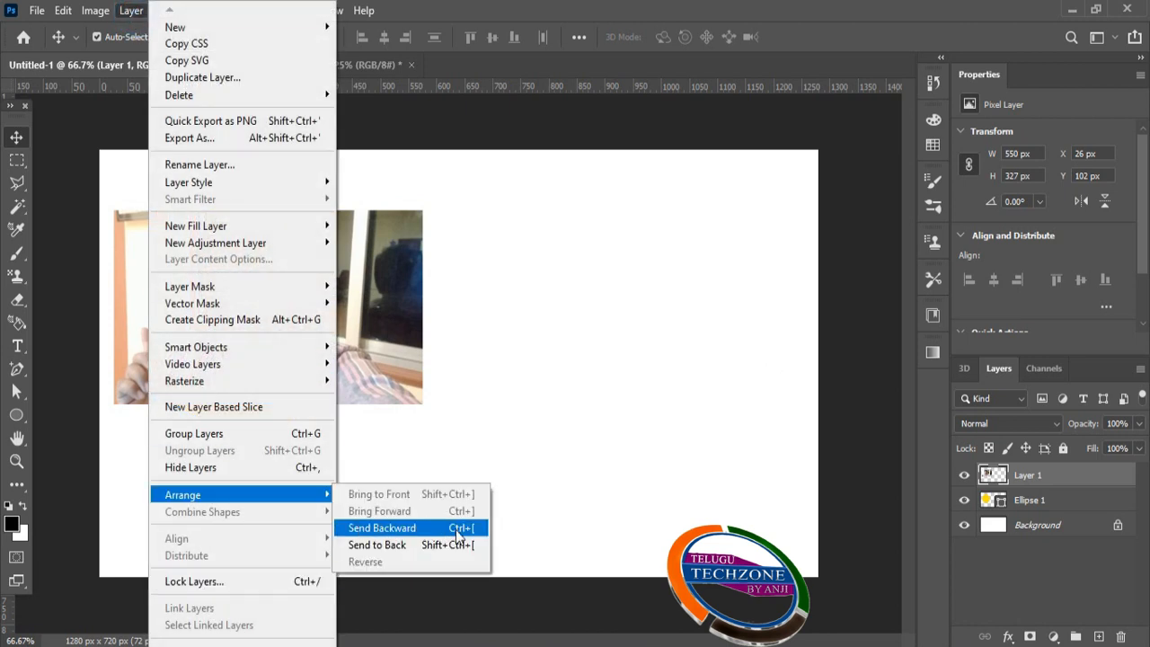
click(431, 545)
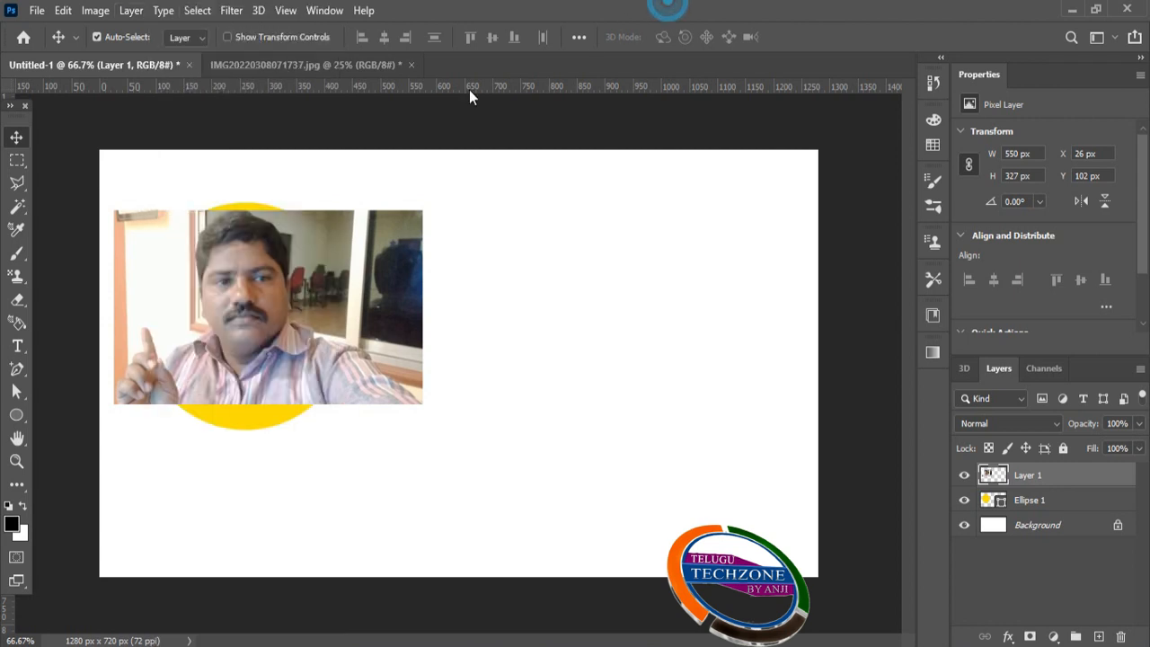
Create a clipping mask from Layer 1 so the photo is clipped to the yellow ellipse
key(ctrl)
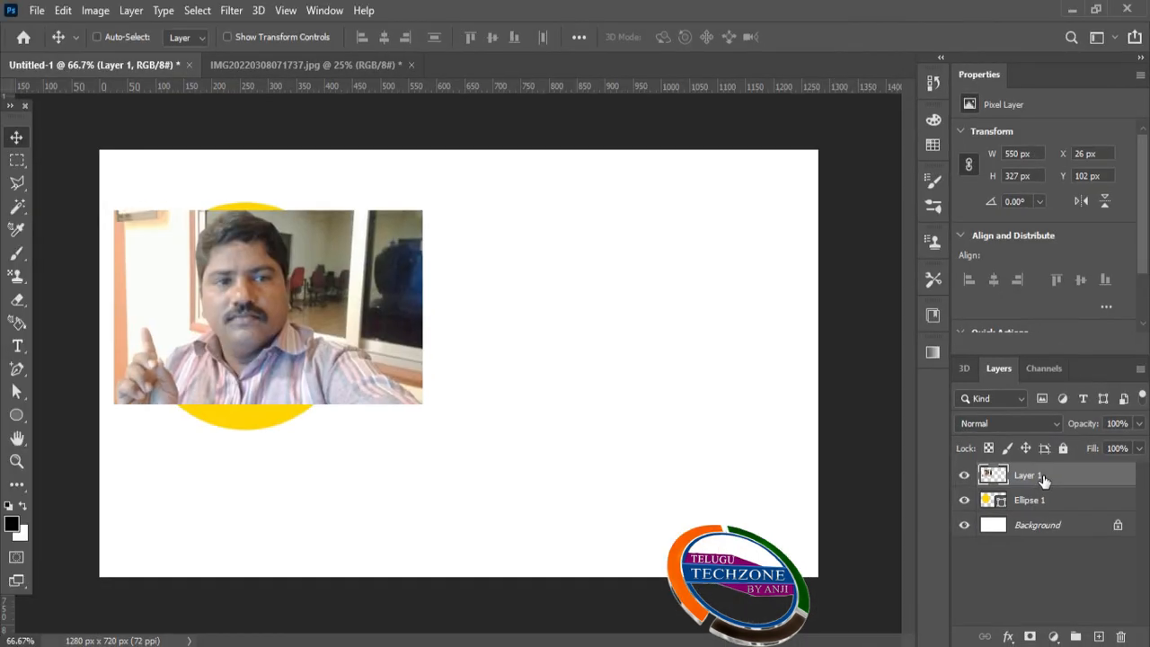
right_click(1043, 478)
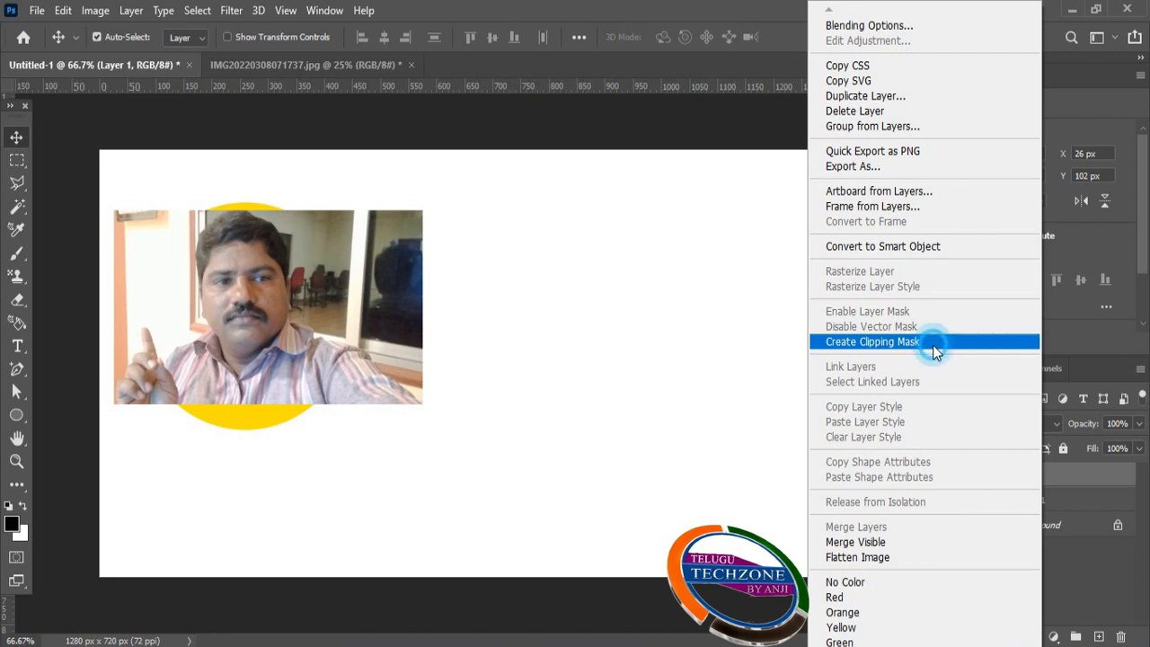
click(933, 348)
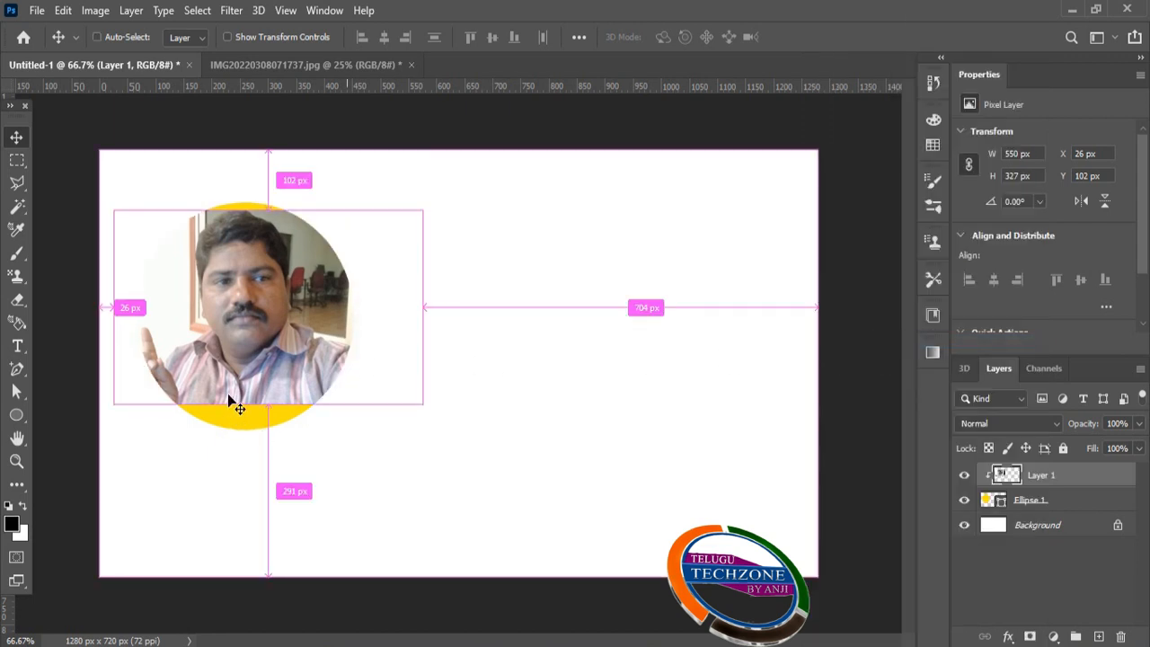
Scale the clipped photo on Layer 1 to about 546 x 395 px so it covers the whole yellow ellipse
key(ctrl)
click(61, 10)
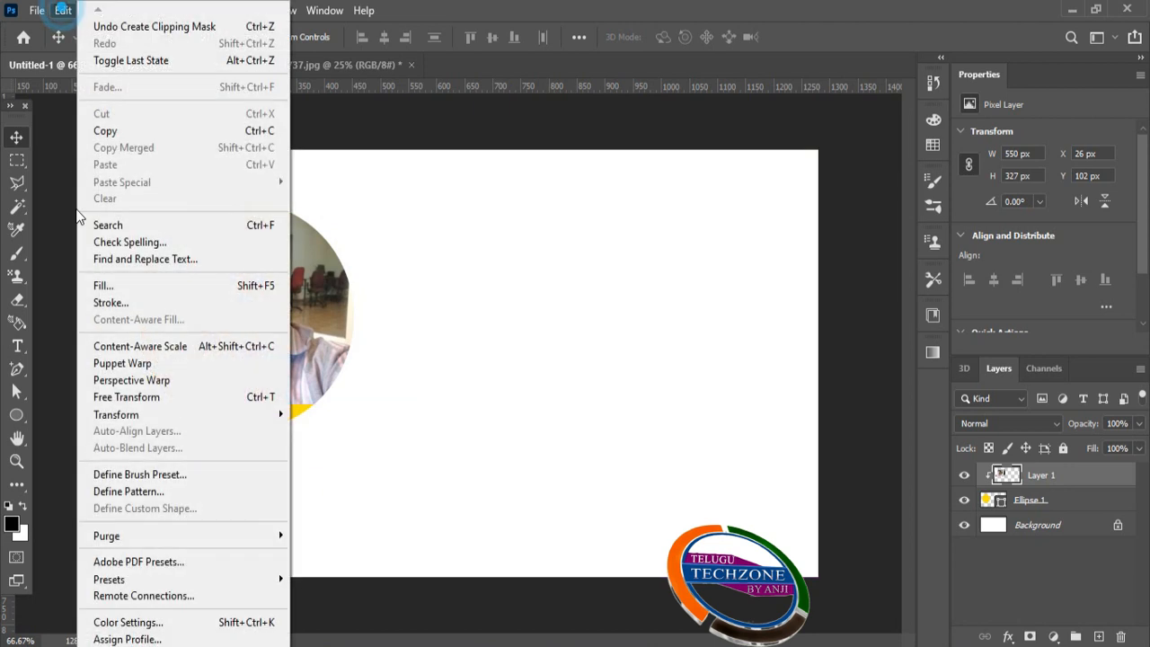
click(193, 414)
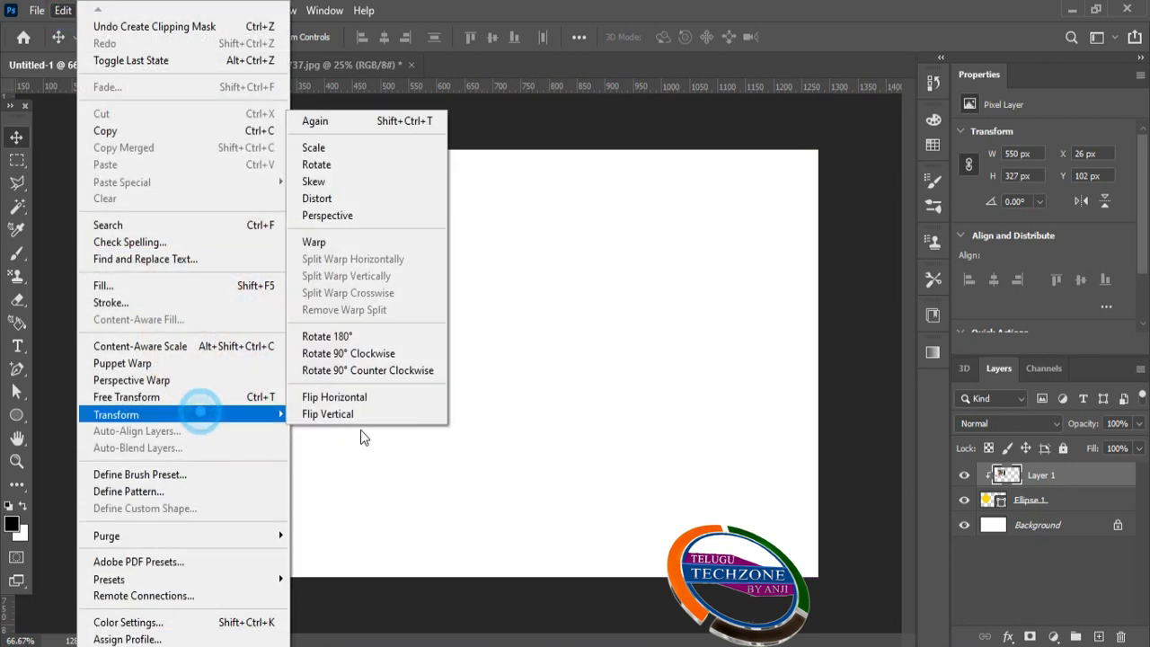
click(329, 148)
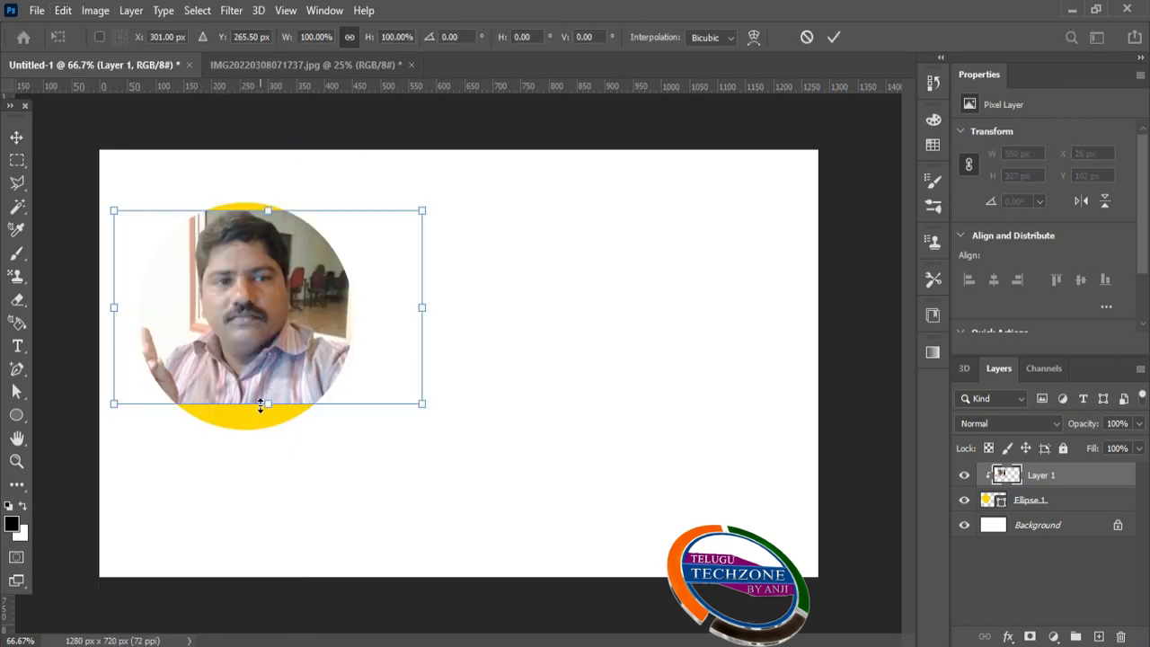
drag(261, 406, 261, 434)
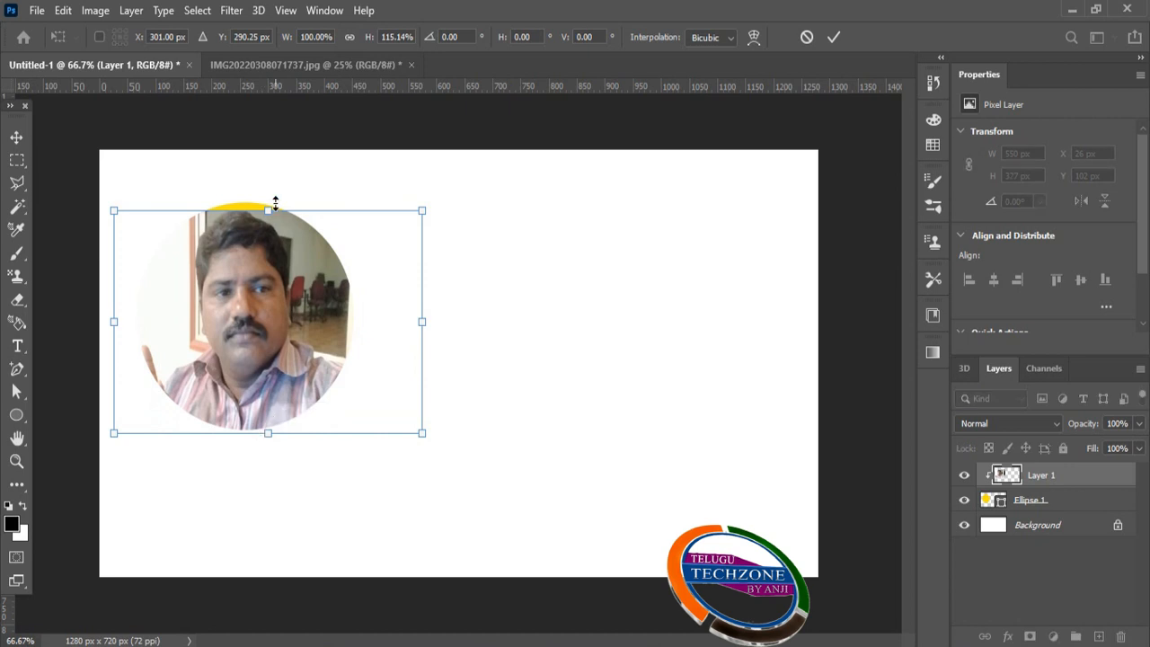
click(271, 205)
drag(271, 205, 271, 199)
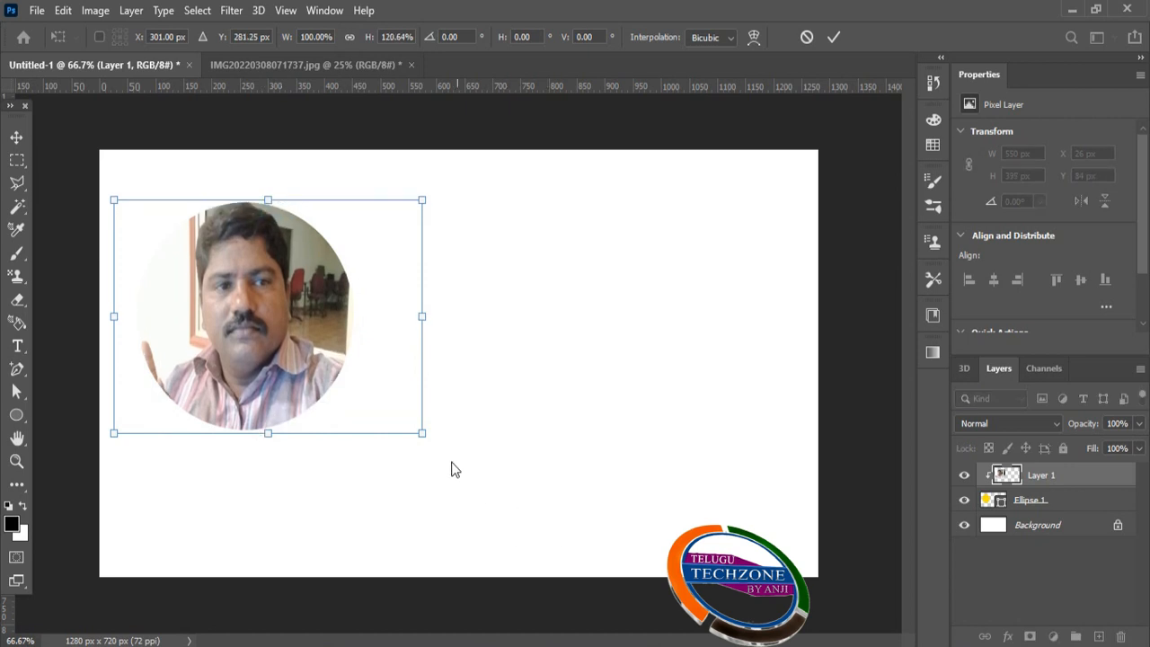
drag(420, 314, 420, 374)
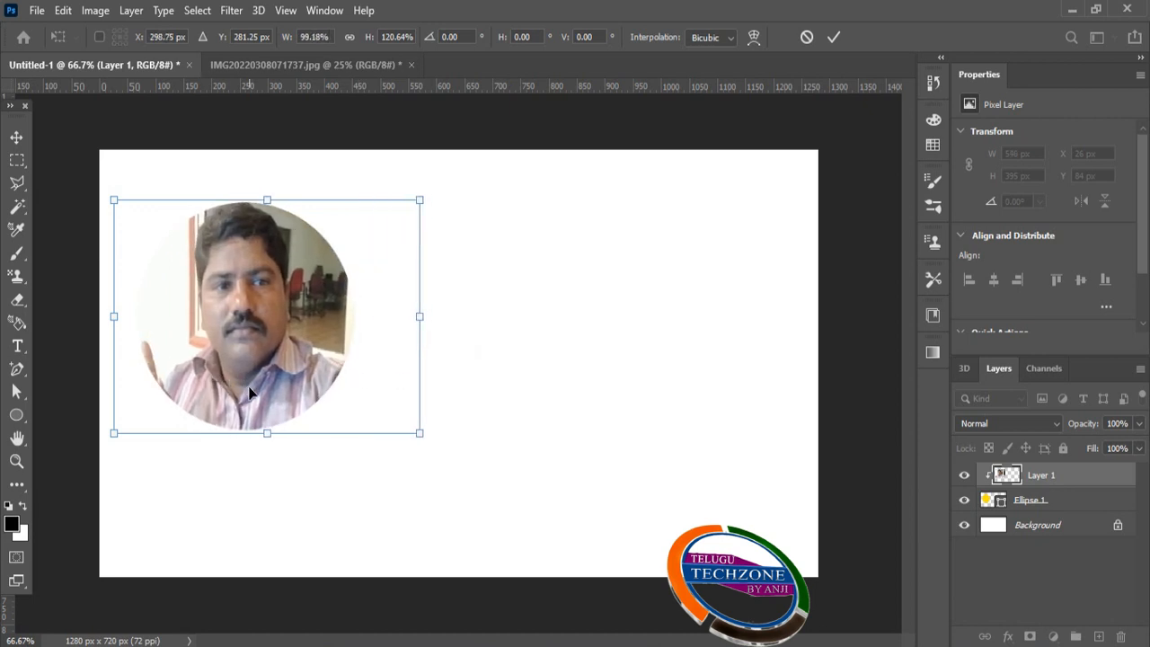
key(Return)
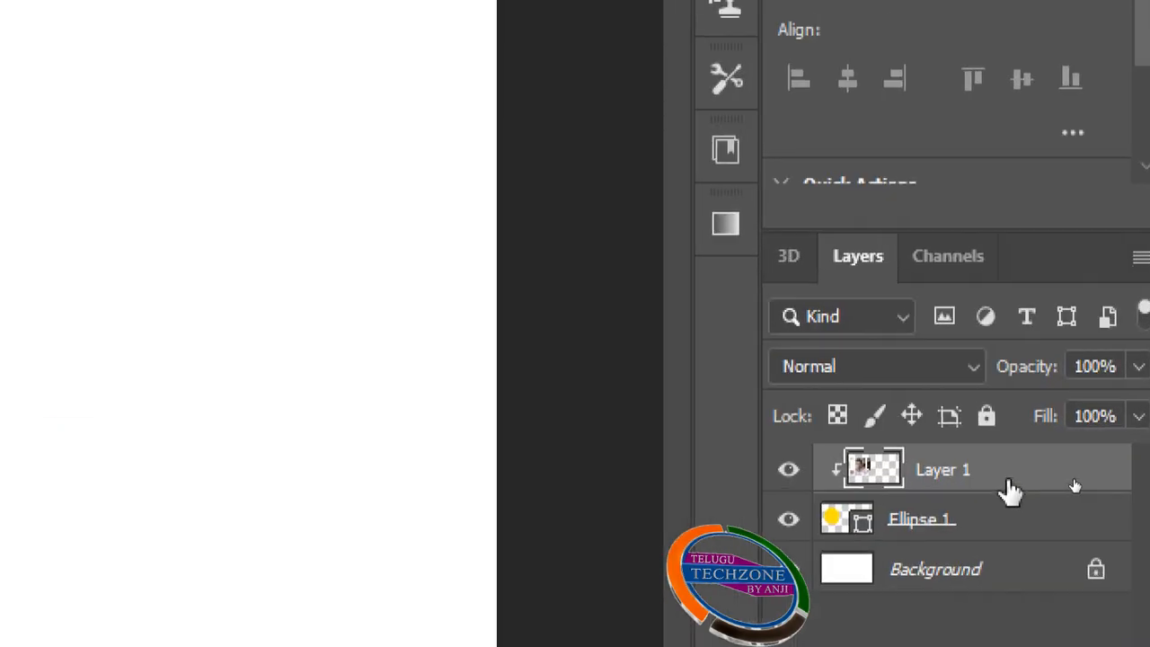
Release the clipping mask on Layer 1 and create it again over Ellipse 1
right_click(1072, 480)
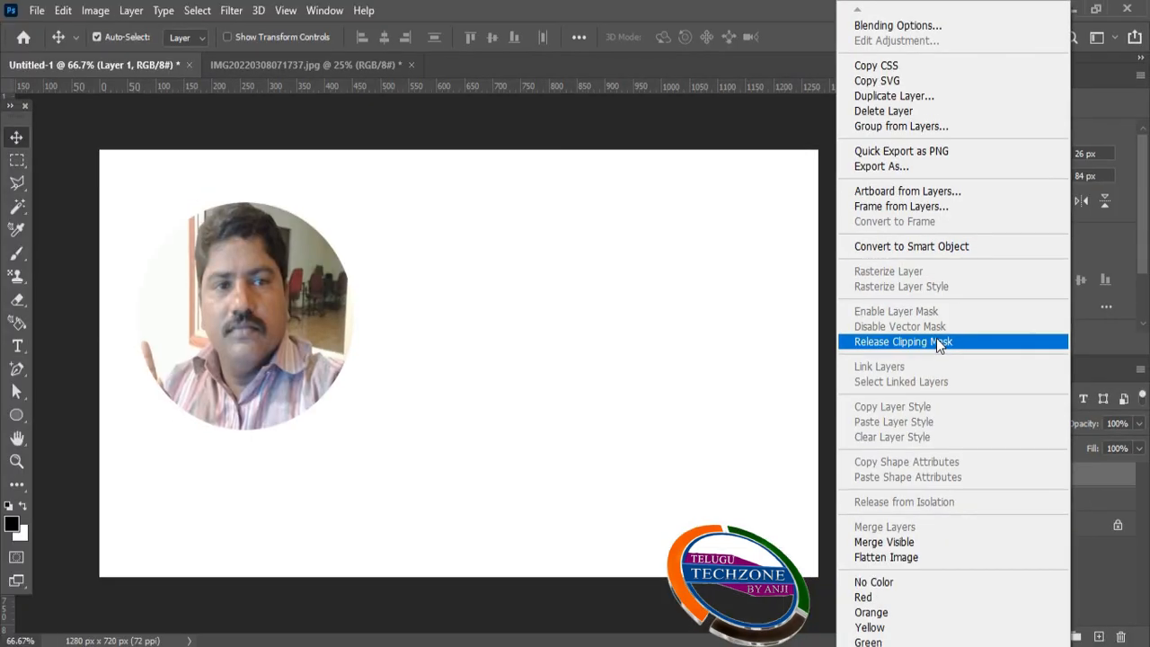
click(727, 203)
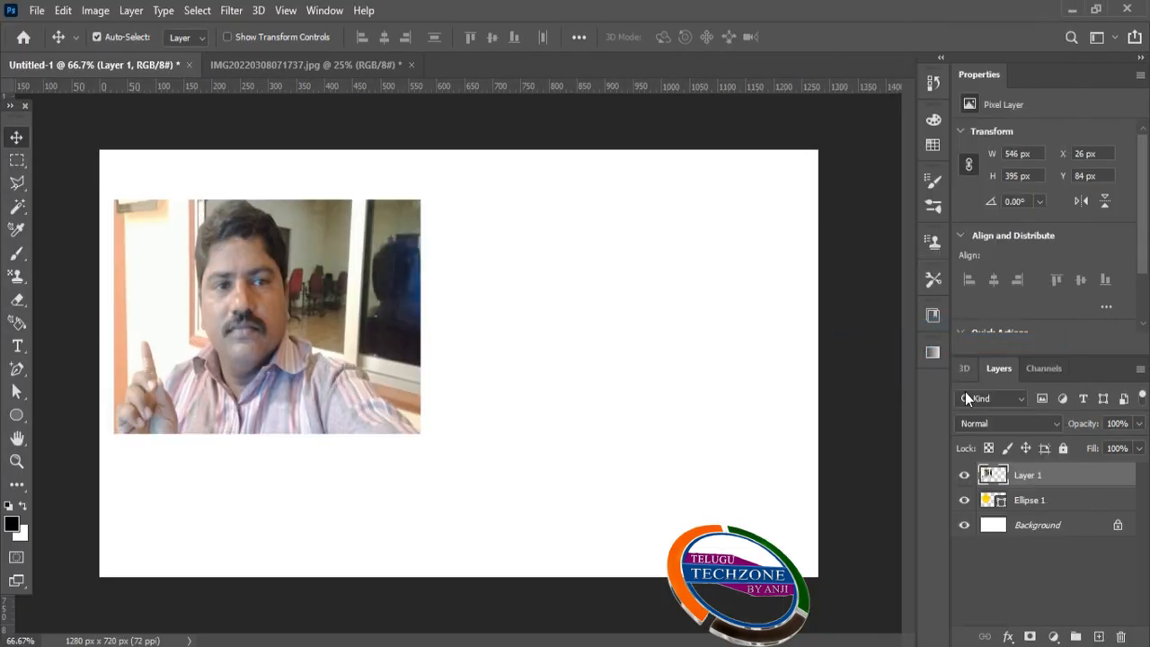
right_click(1037, 475)
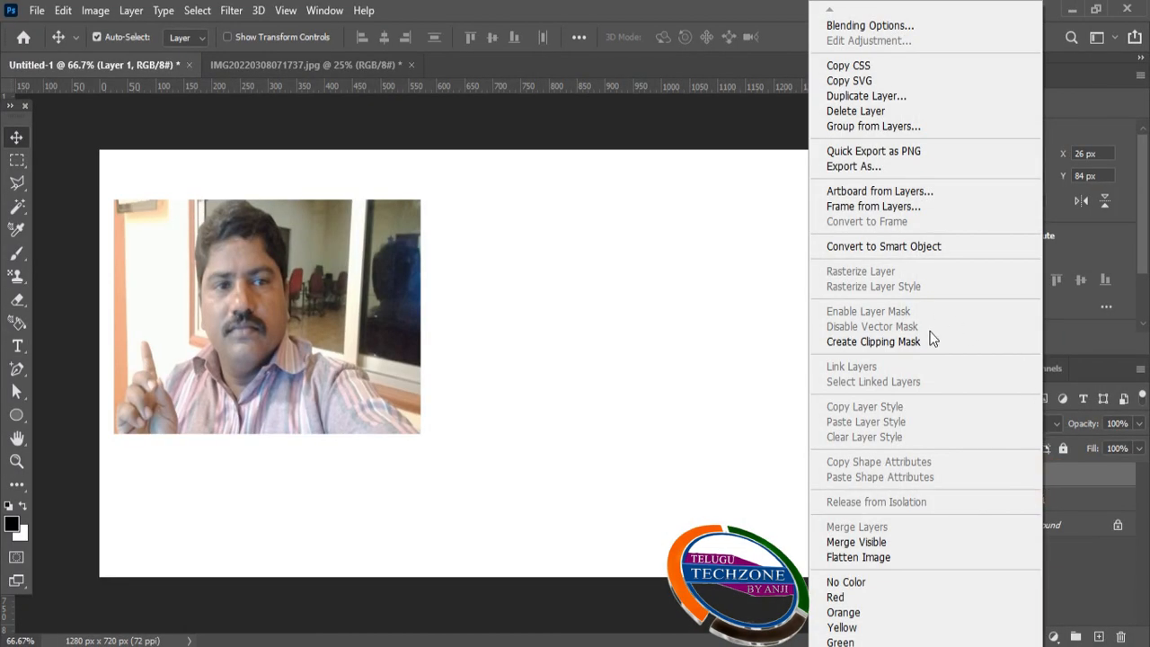
click(930, 340)
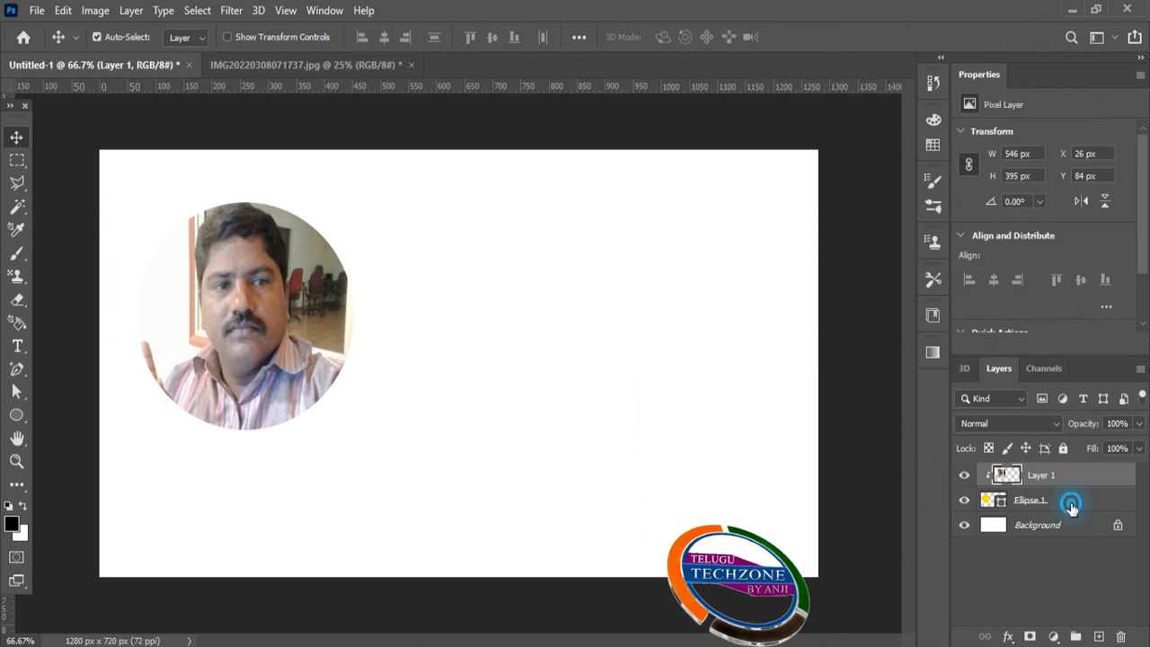
Add a Bevel & Emboss effect to the Ellipse 1 layer with a depth of 417%
click(991, 509)
right_click(1071, 508)
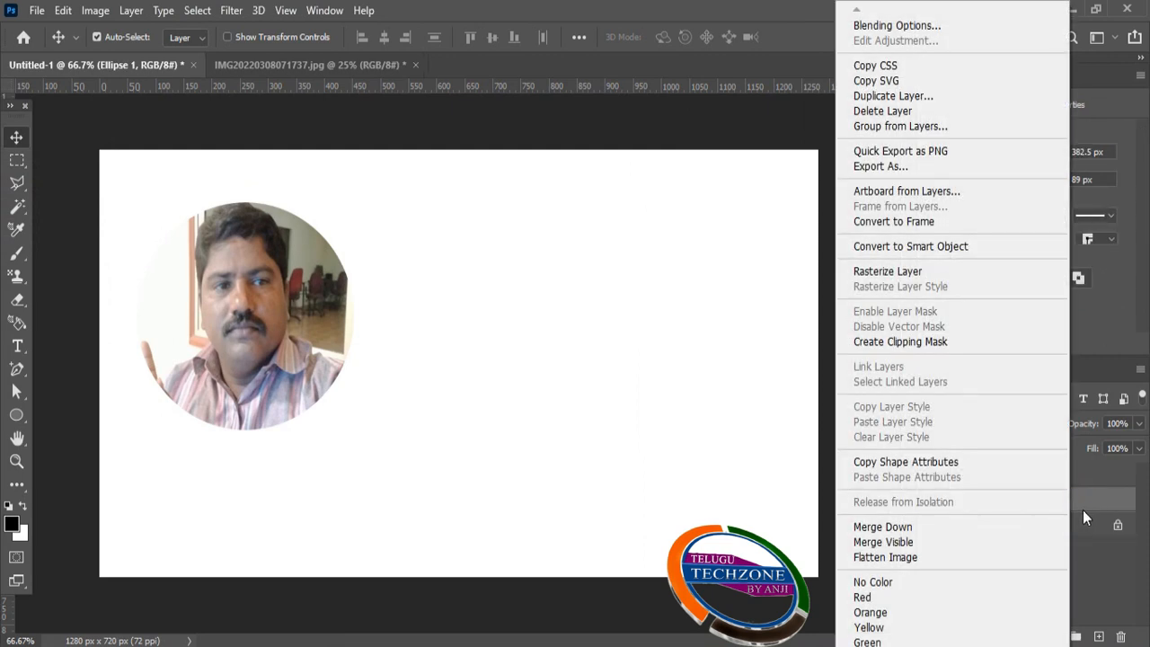
click(943, 27)
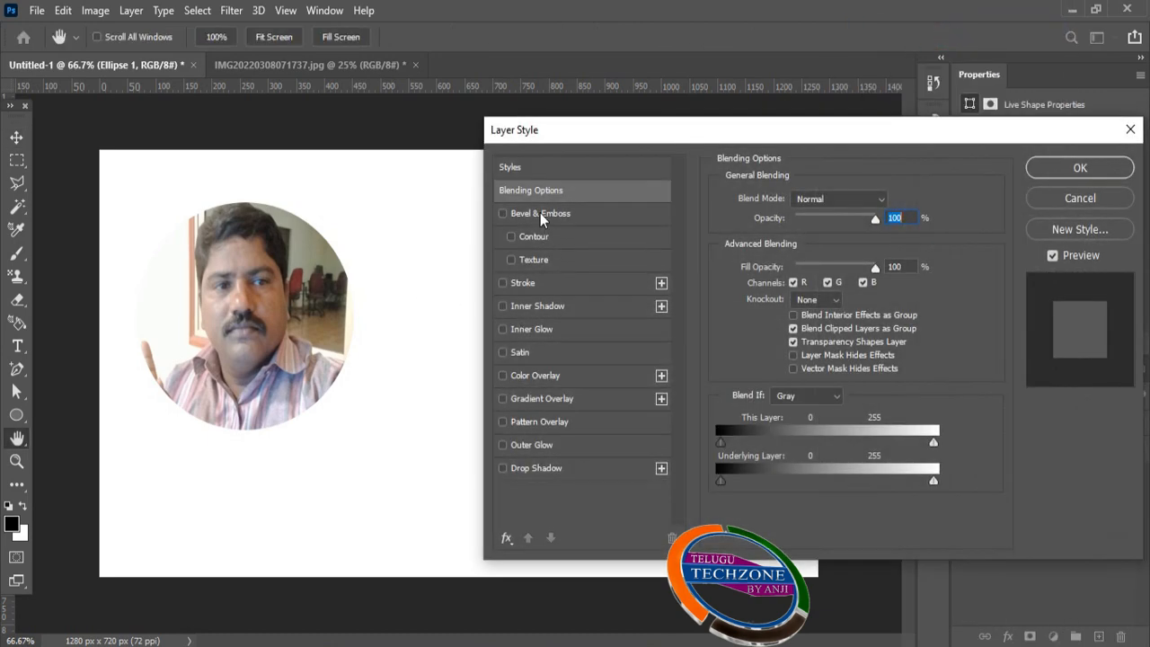
click(539, 213)
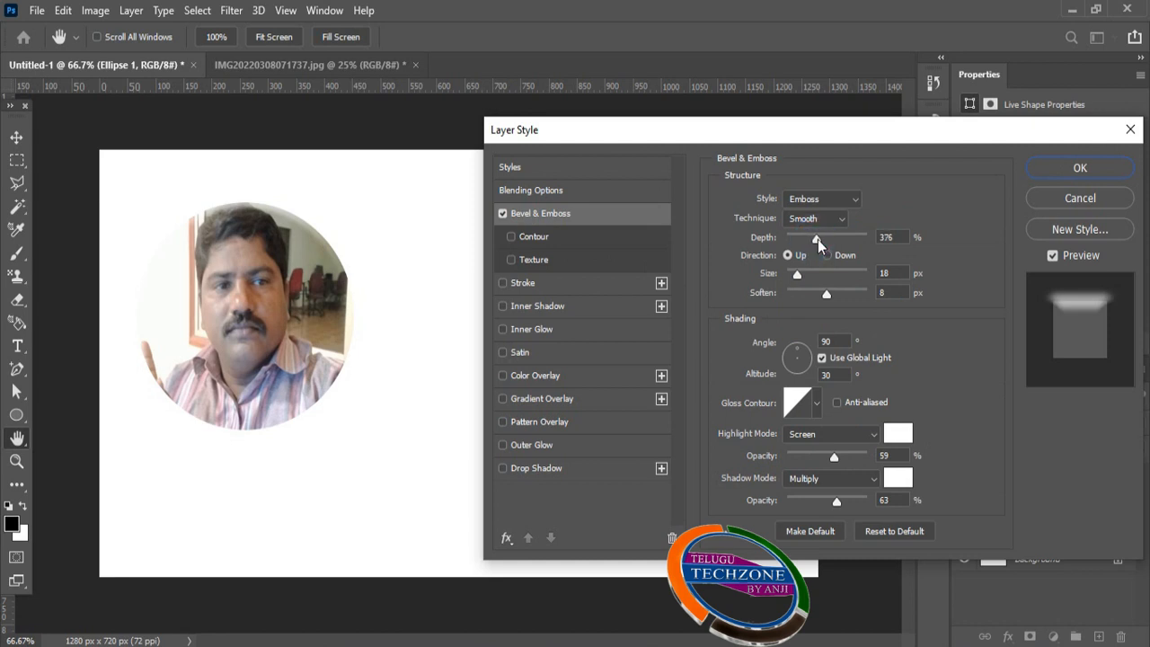
drag(818, 239, 821, 239)
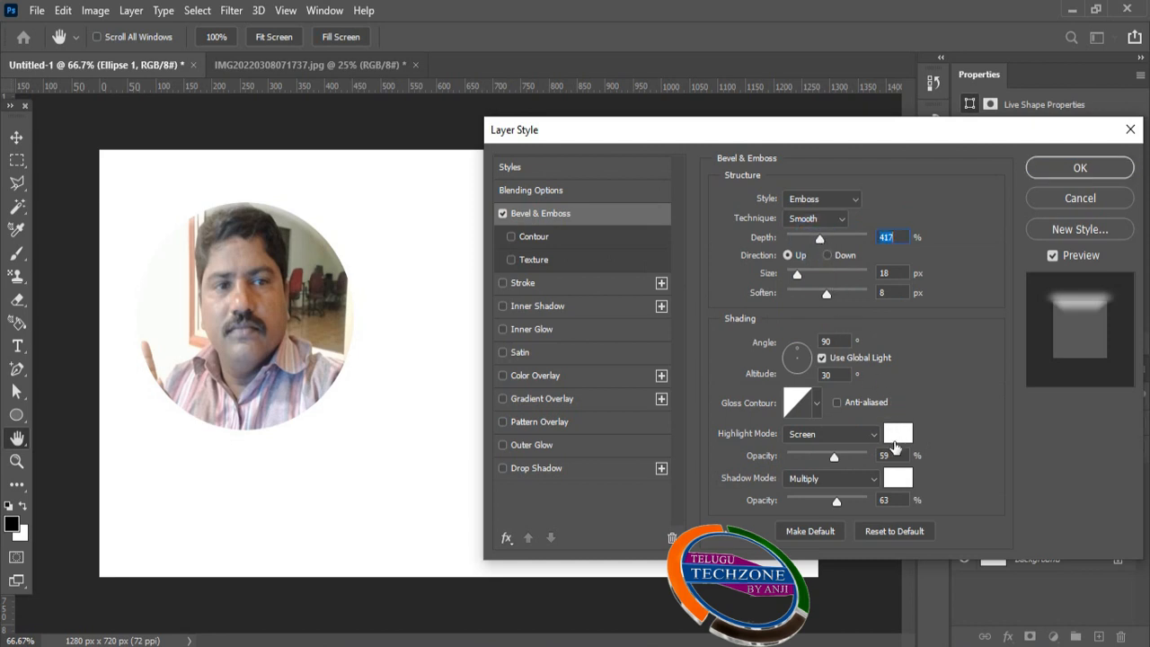
Set both the highlight and shadow colors of the Bevel & Emboss effect to black, 000000
click(895, 444)
text(000000)
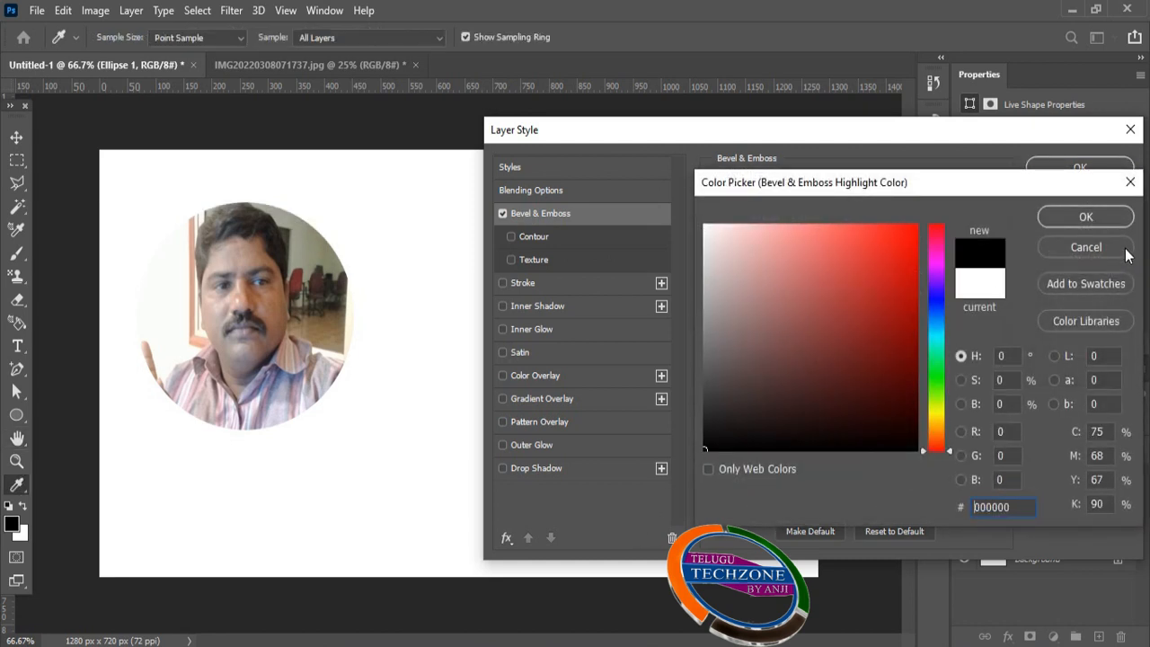
click(1086, 216)
click(895, 485)
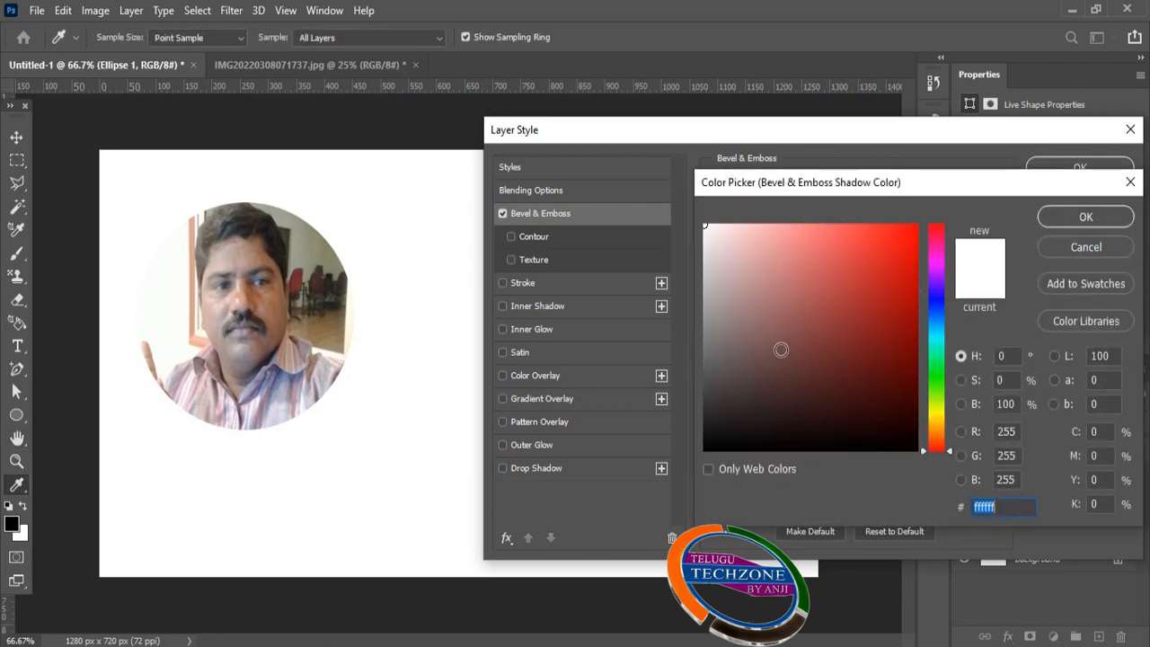
text(000000)
click(1086, 217)
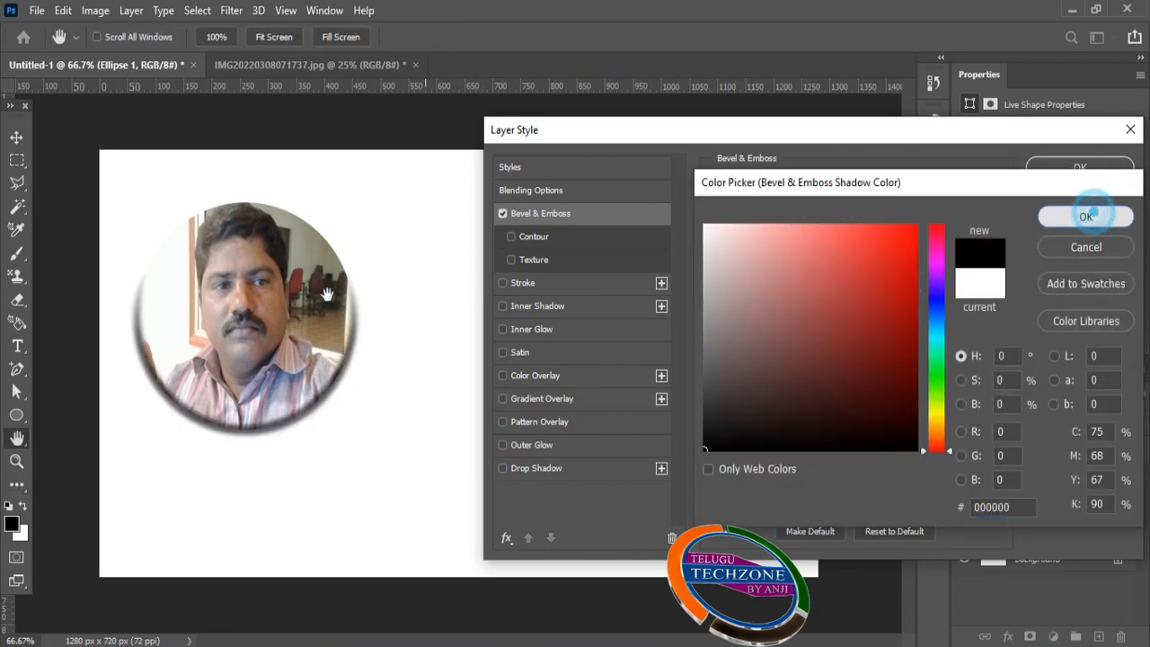
Try an 18 px outside stroke in ff0000 around the ellipse and switch it off again
click(521, 283)
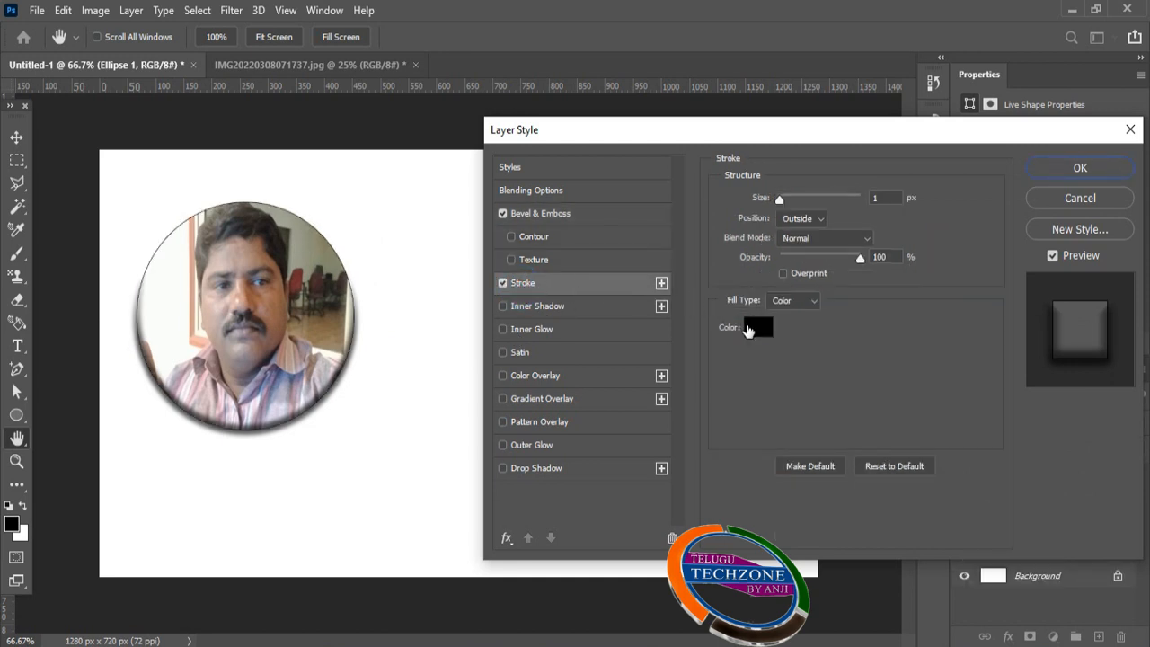
click(757, 327)
text(ff0000)
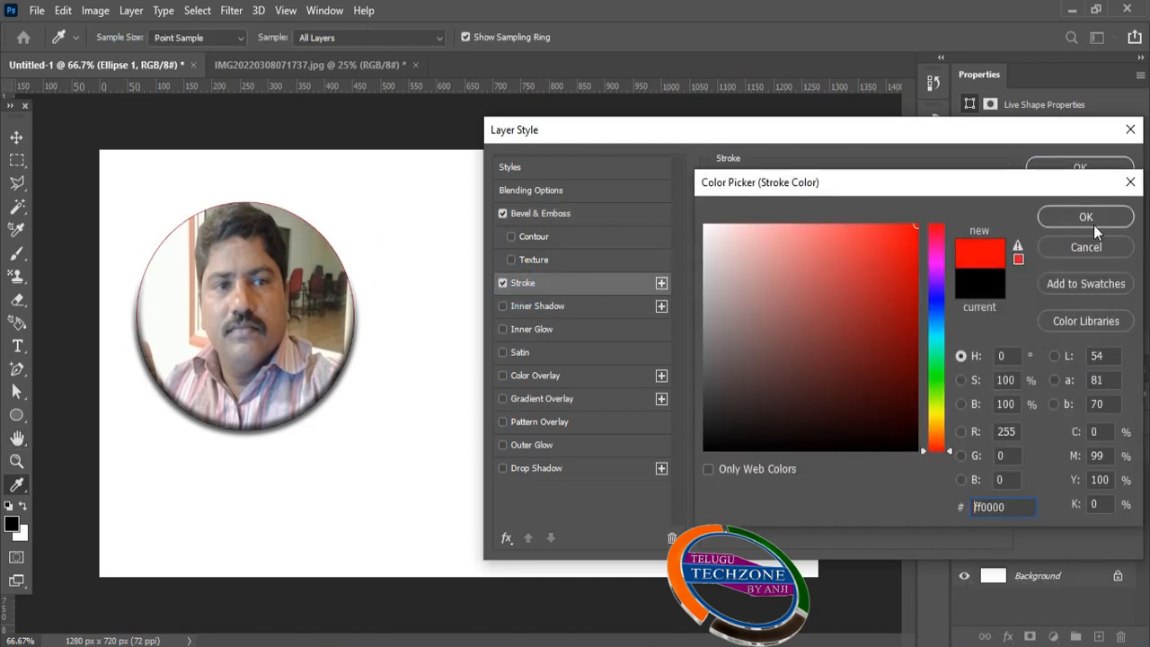
click(1095, 223)
drag(780, 197, 791, 201)
click(1070, 172)
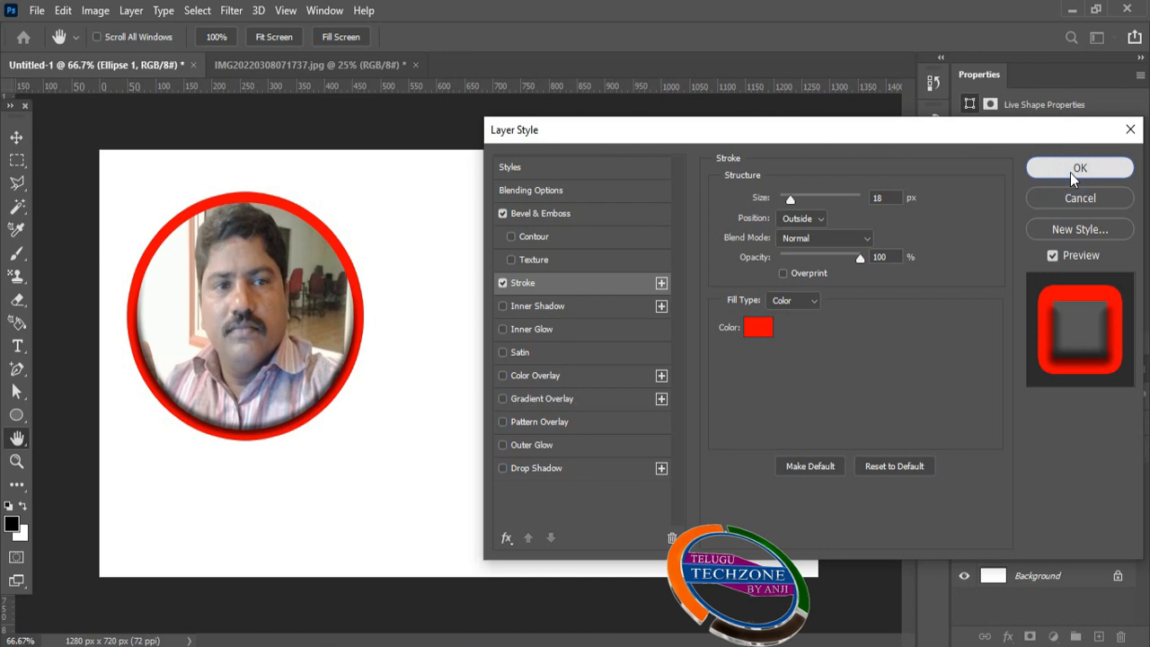
click(503, 282)
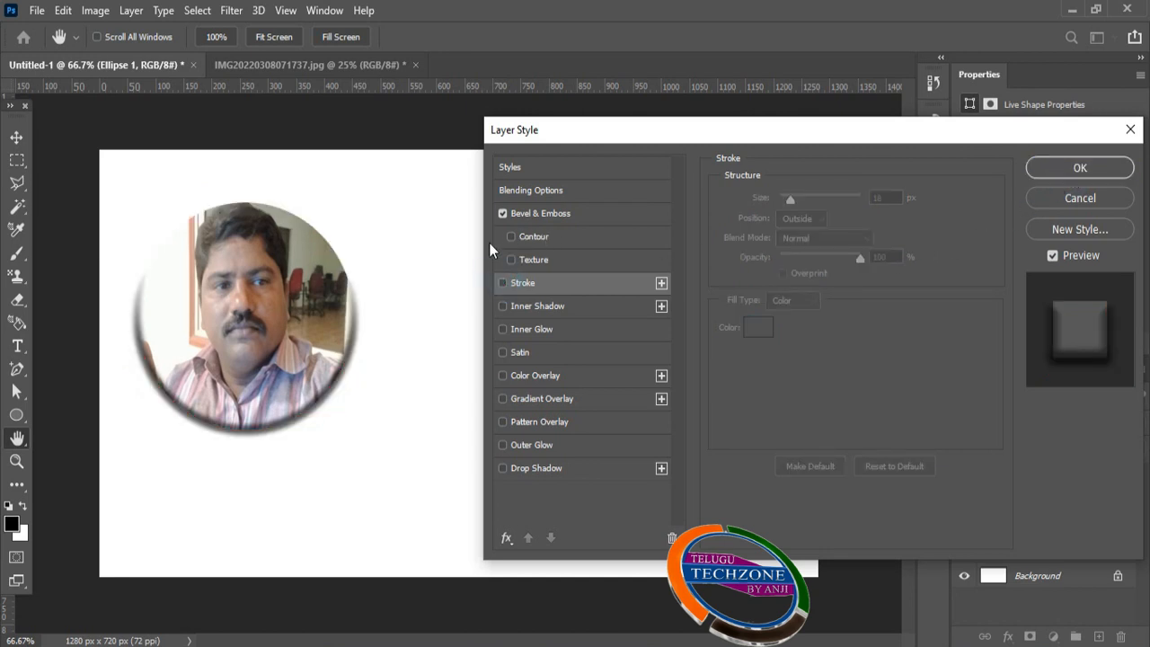
Apply the layer style with Bevel & Emboss to Ellipse 1
click(1081, 169)
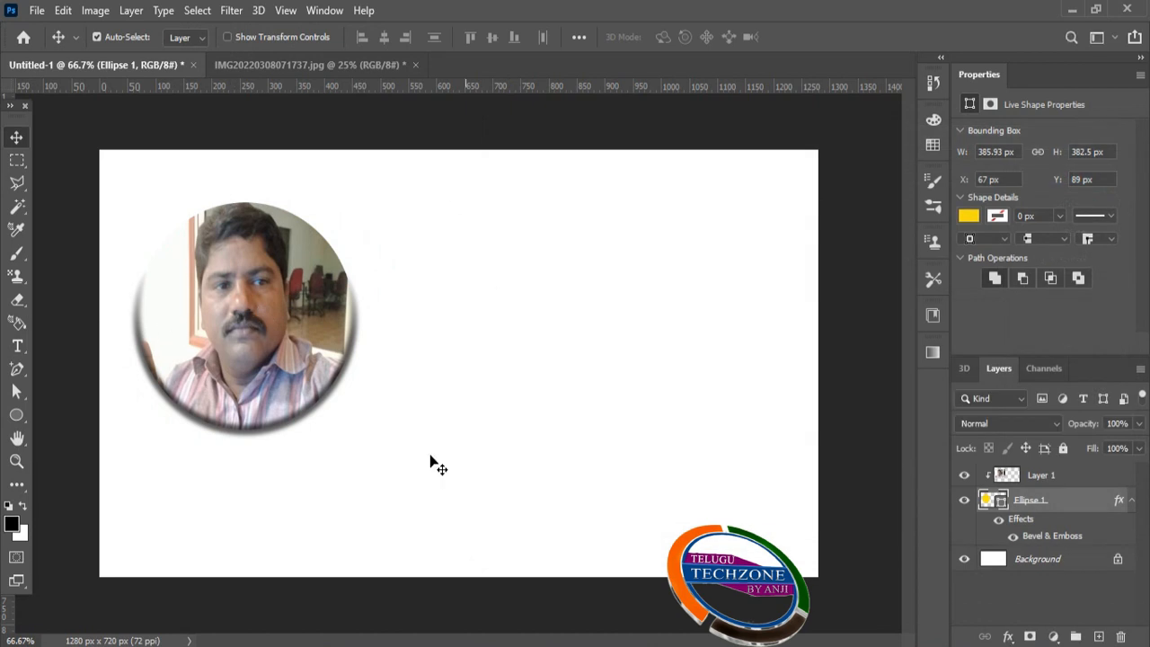
Add a text layer reading "Telugu Tech Zone By" followed by the channel owner's first name, in 24 pt Bookman Old Style Bold
click(18, 348)
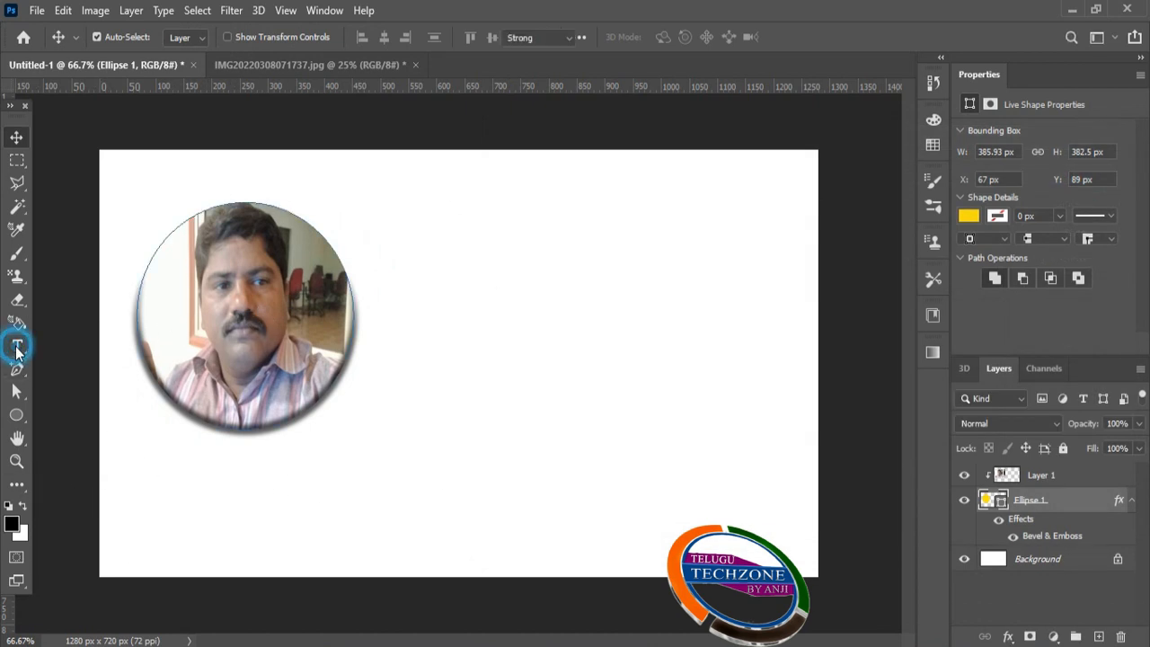
click(397, 450)
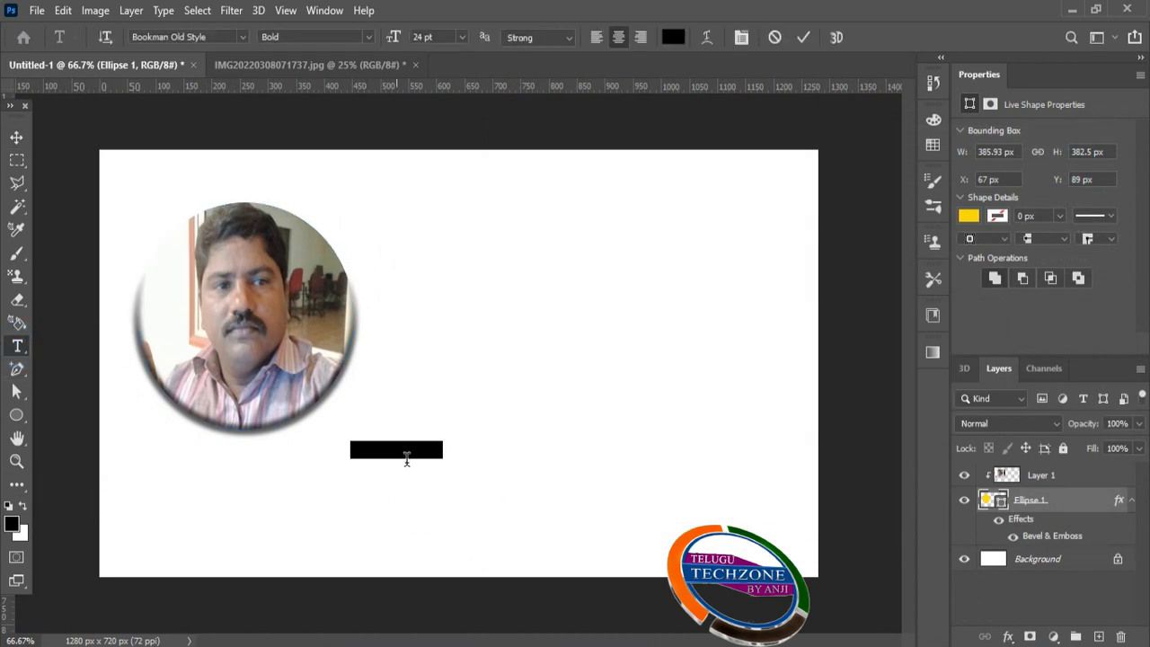
text(Telugu Tech )
text(Zone By a)
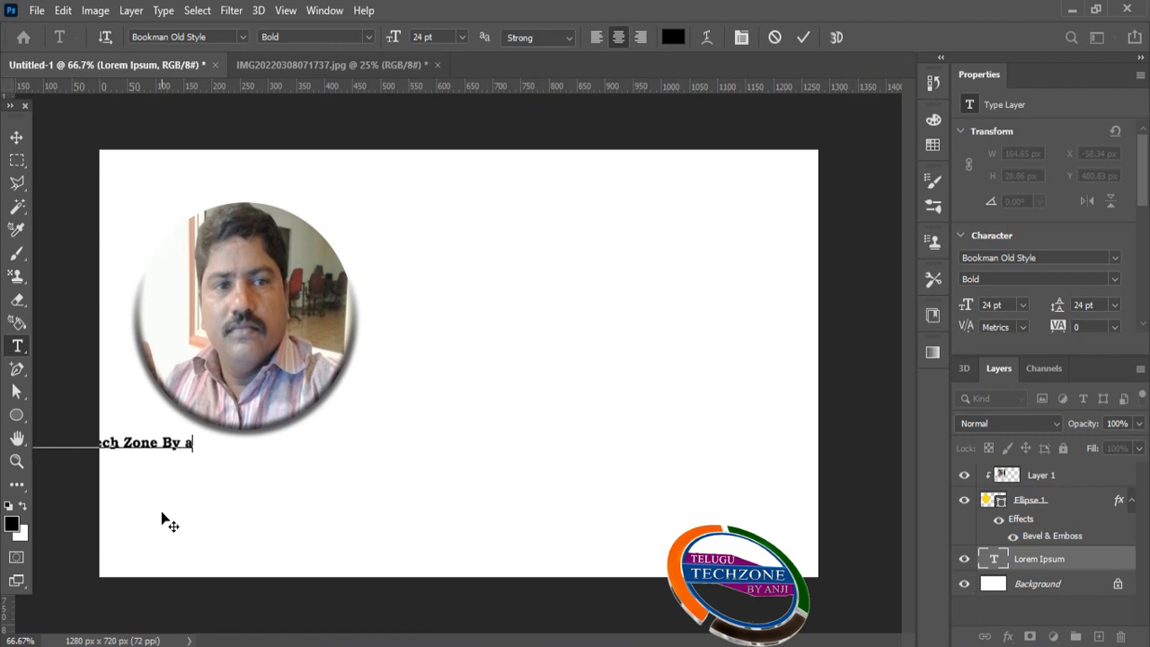
key(BackSpace)
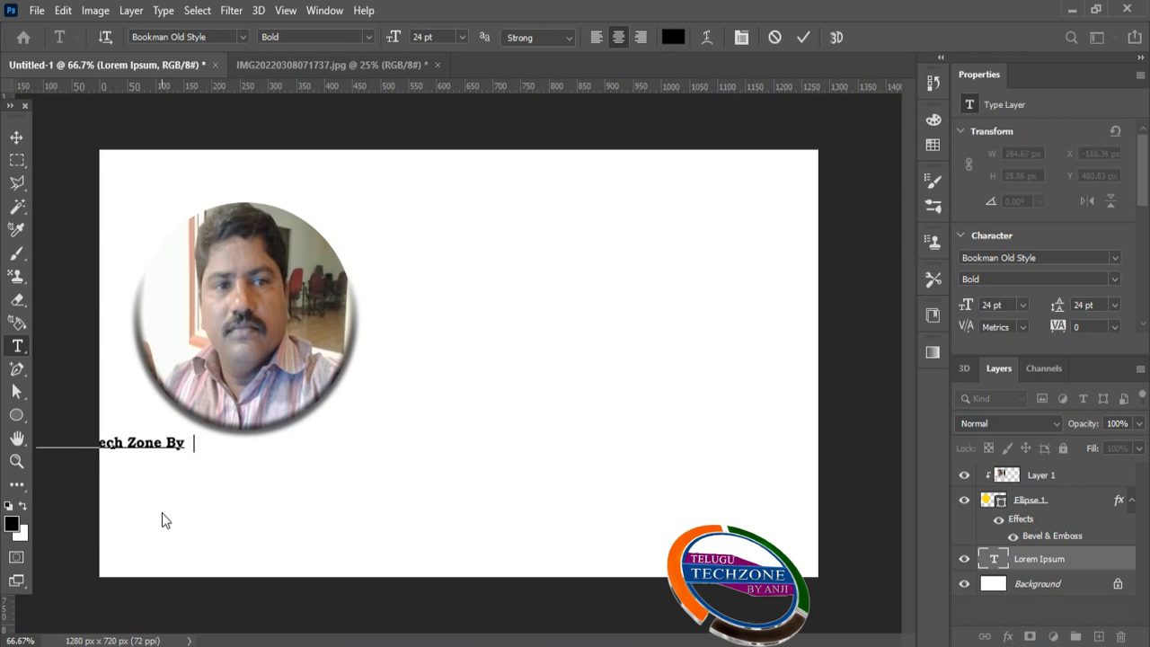
text(Anji)
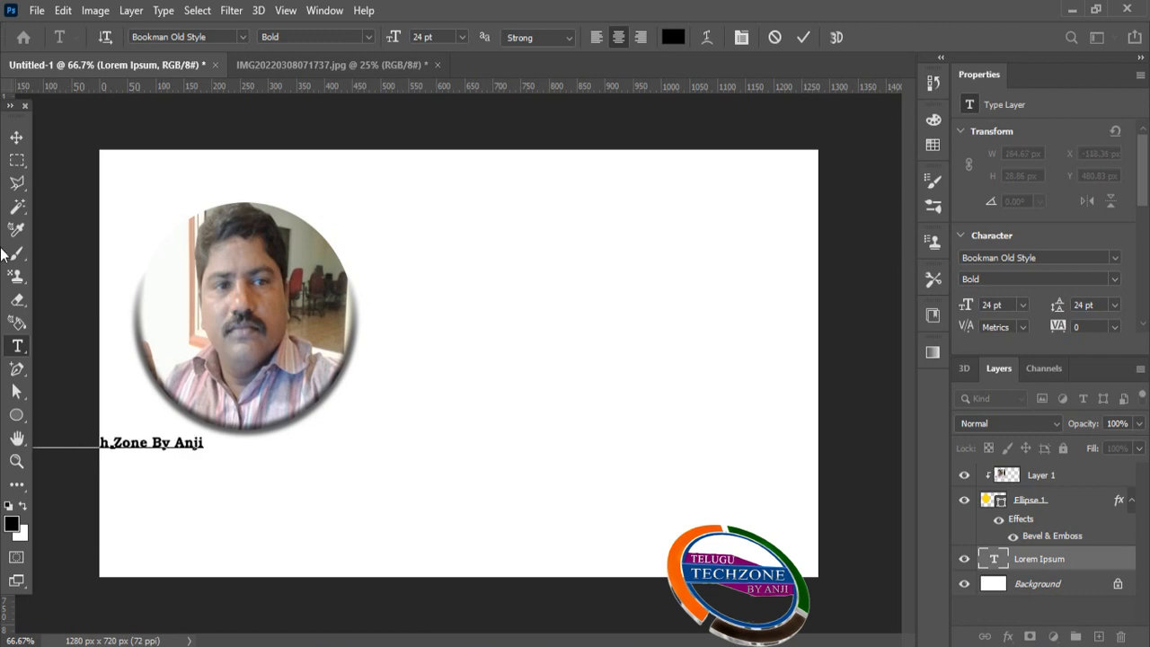
click(16, 137)
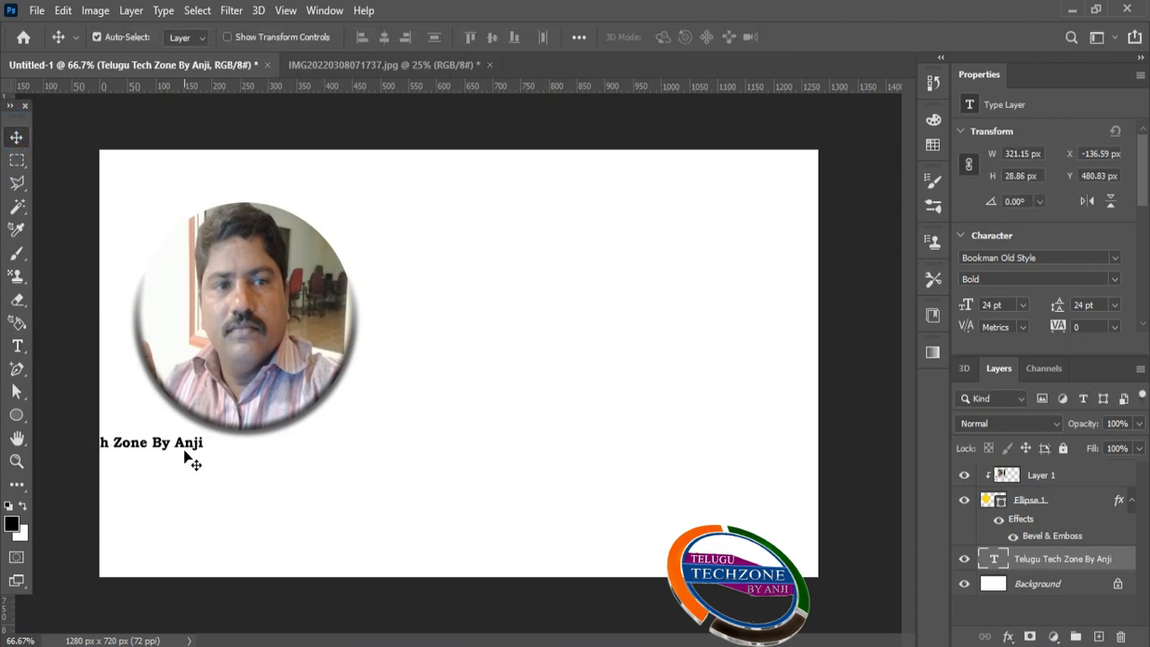
Move the text to the canvas's lower right and stretch it to about 870 x 113 px at X 346, Y 427 px
drag(188, 460, 782, 472)
key(ctrl+t)
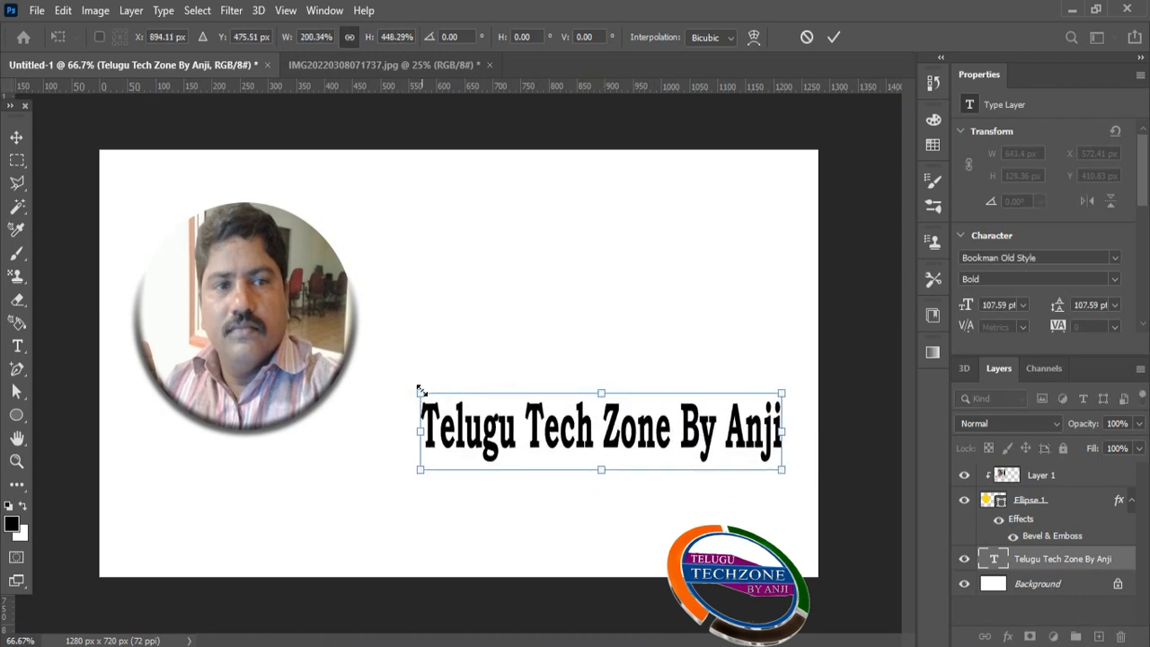
drag(419, 391, 294, 400)
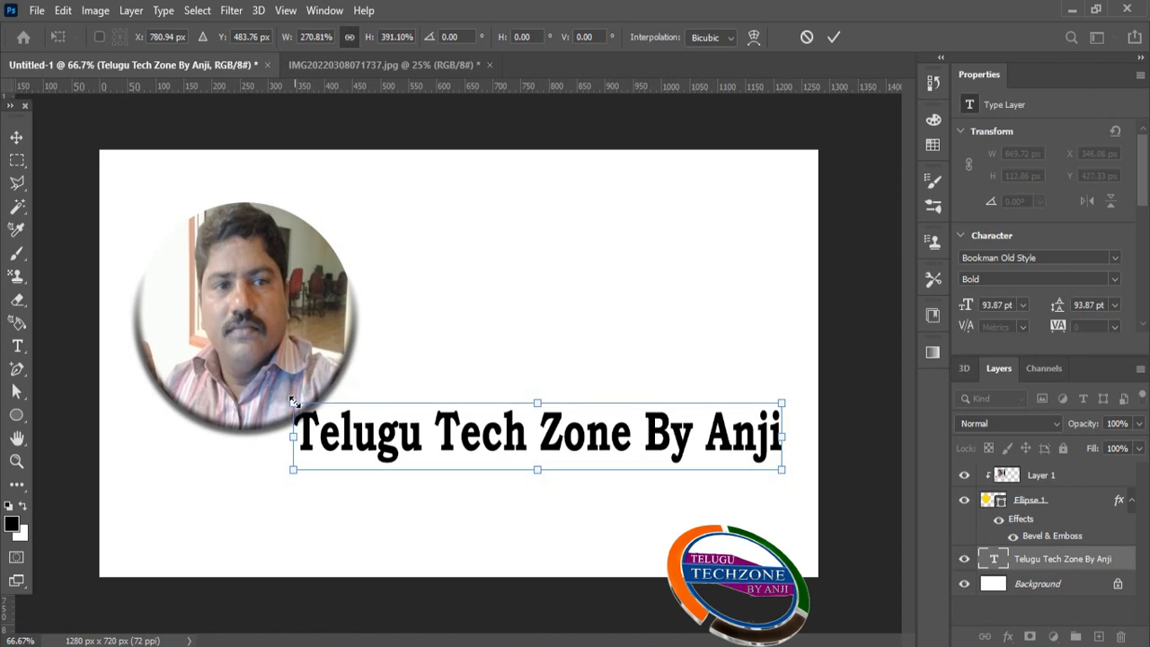
key(Return)
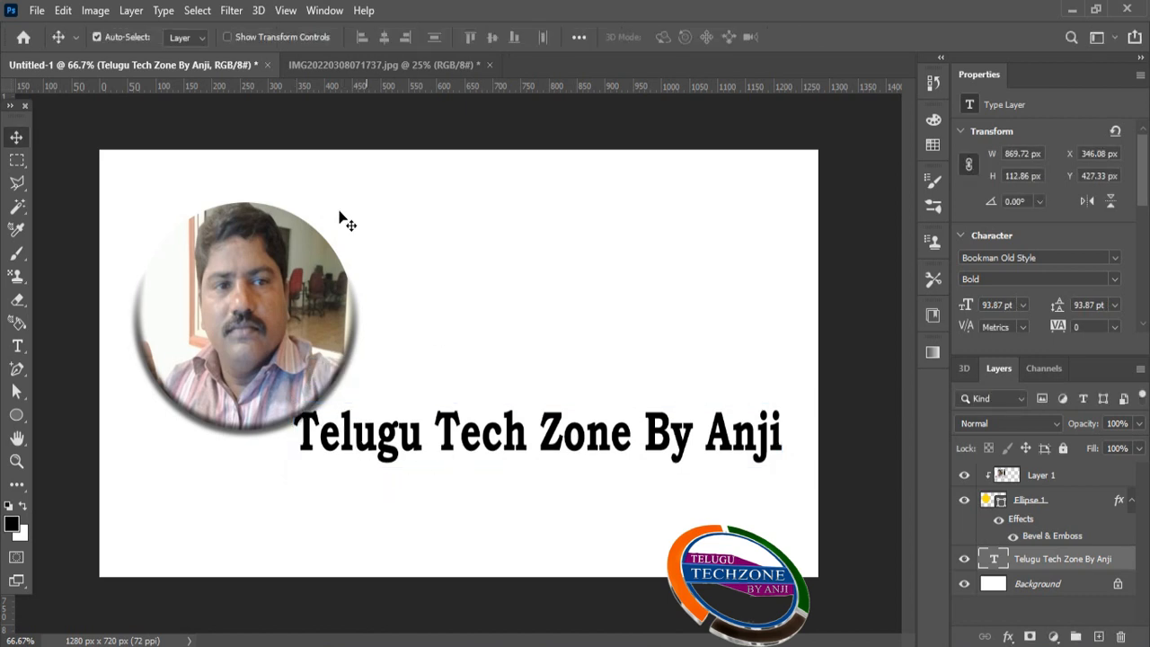
Copy the photo from IMG20220308071737.jpg into Untitled-1 above the text layer and clip it to the text
click(337, 64)
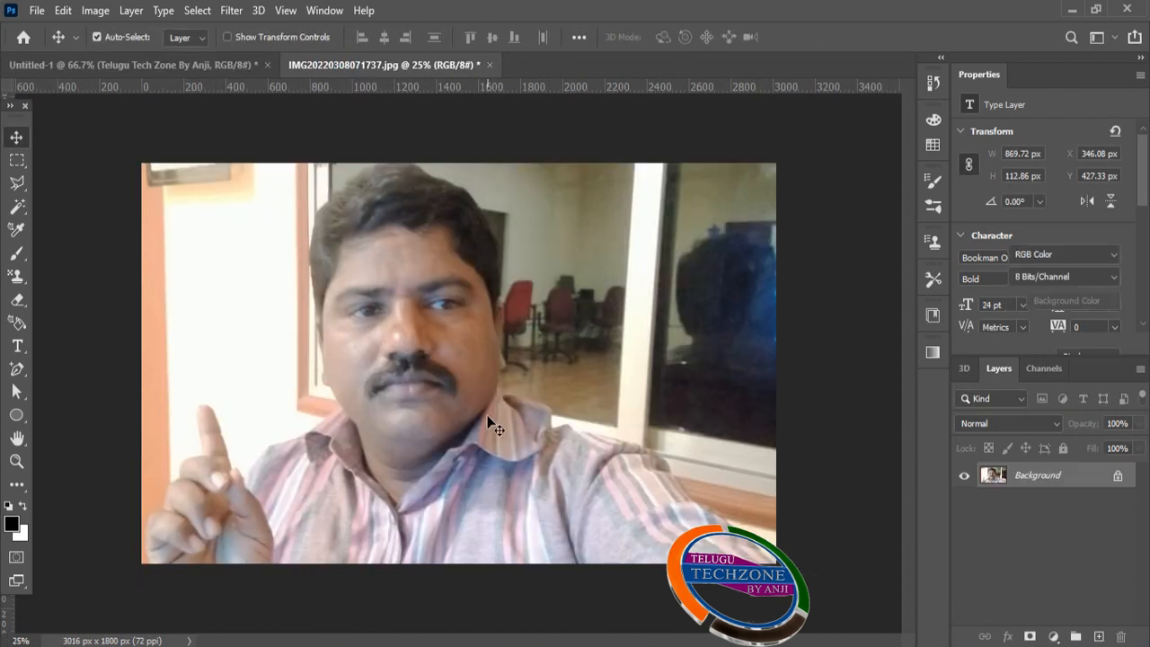
drag(478, 447, 515, 452)
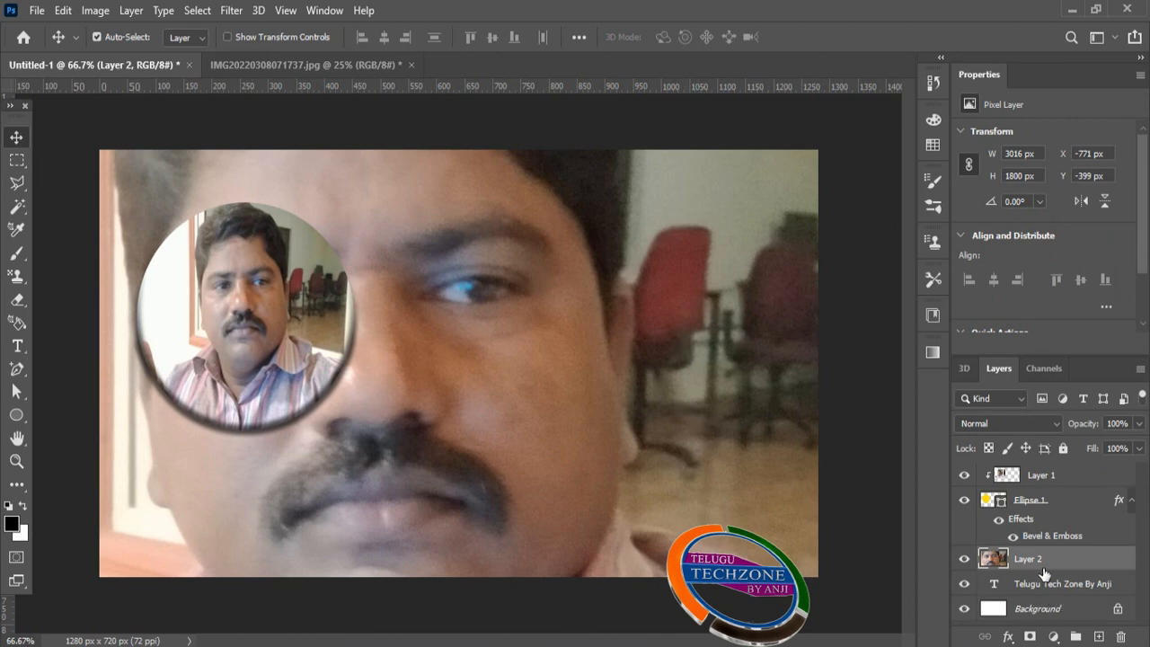
click(1075, 567)
right_click(1074, 567)
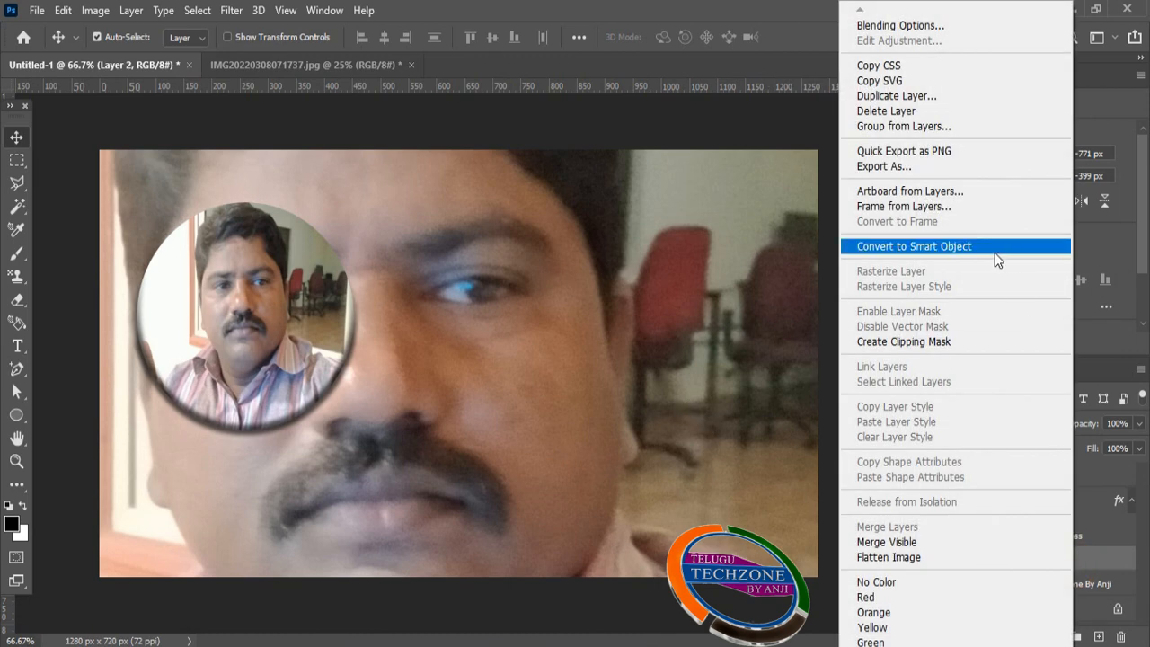
click(933, 345)
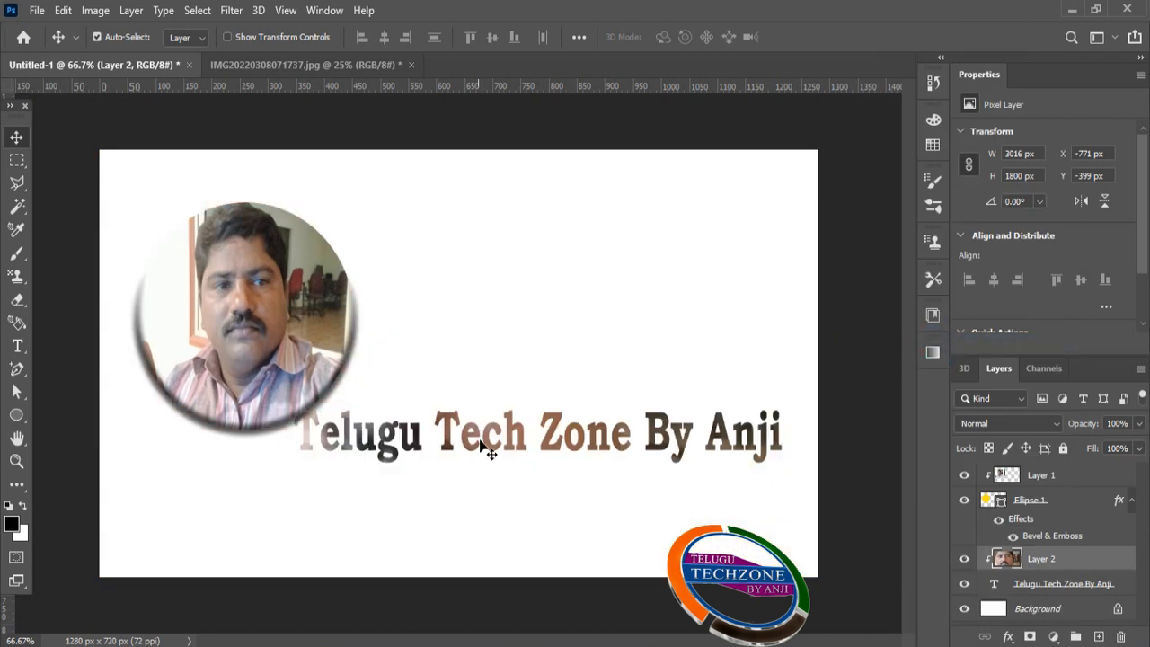
Reposition the photo inside the text to about X -747, Y -460 px
drag(485, 429, 566, 427)
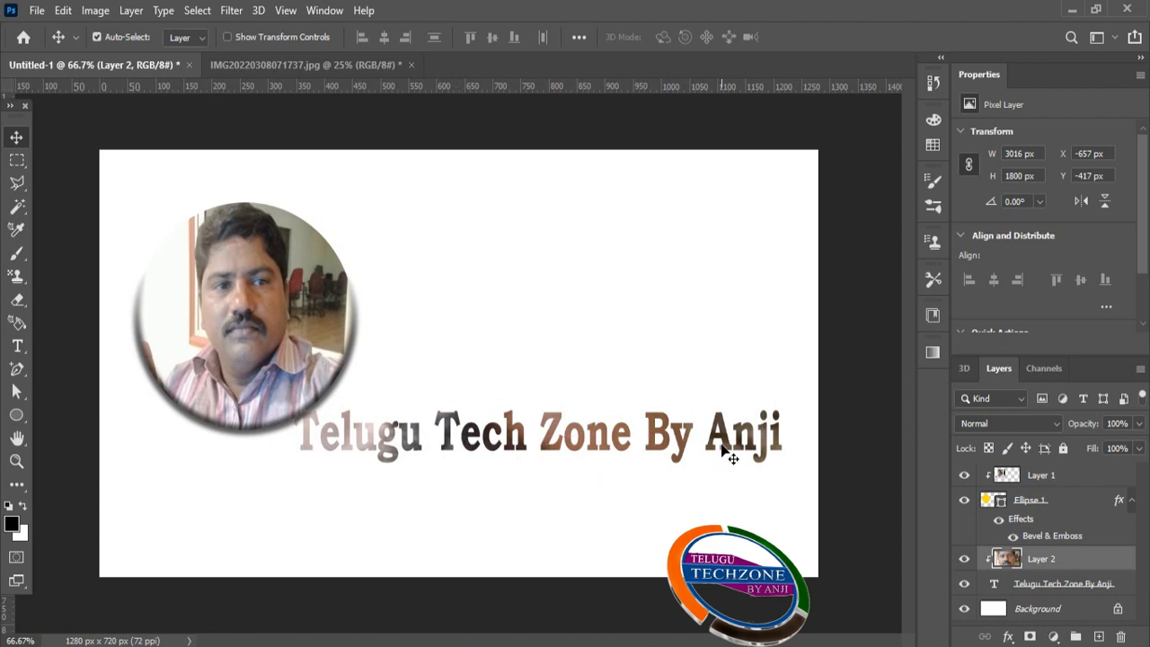
drag(731, 456, 674, 429)
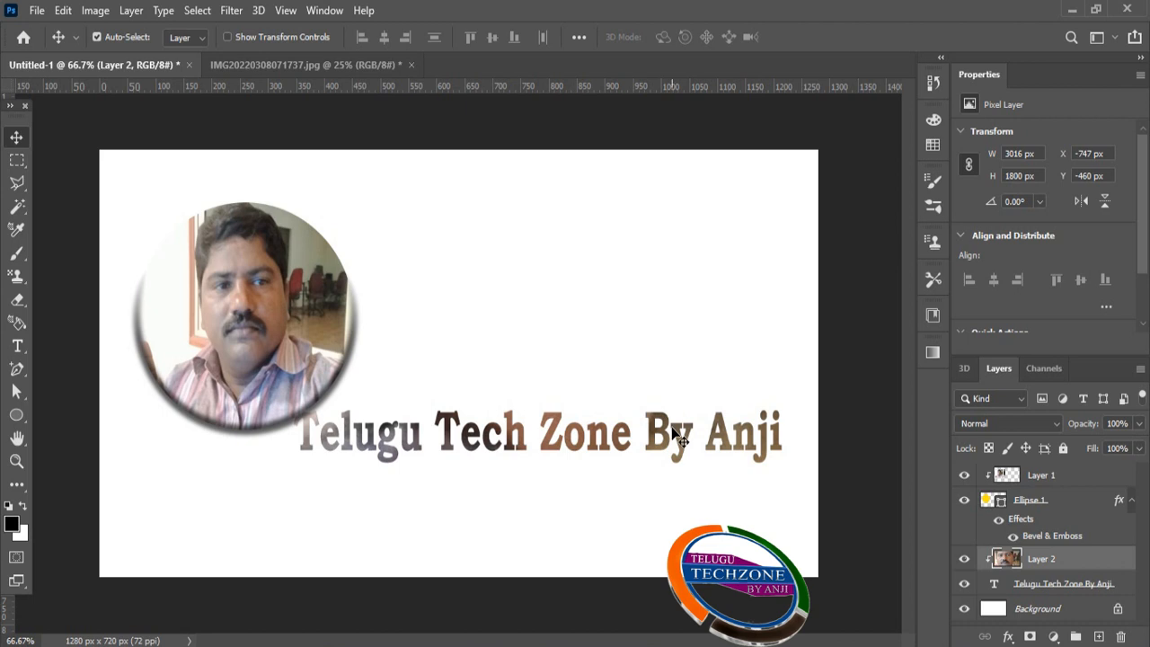